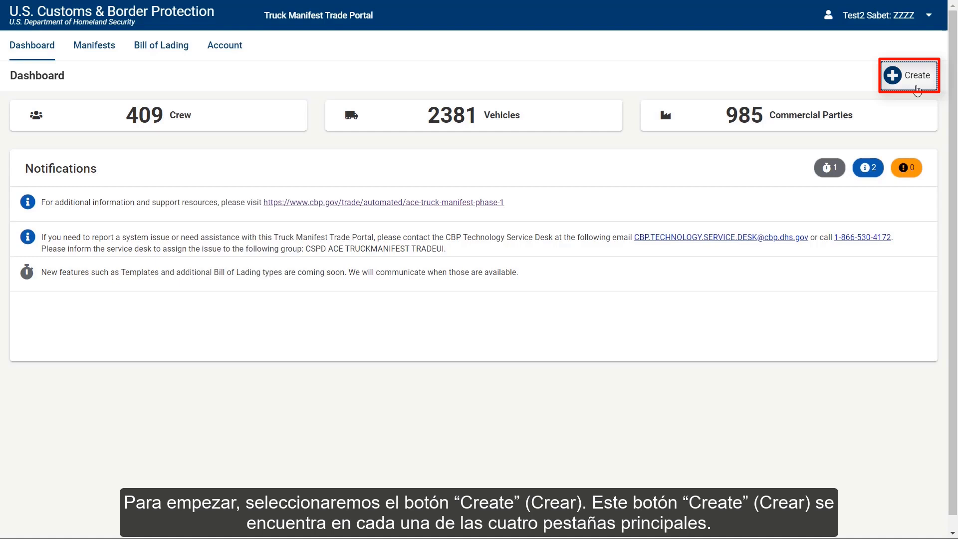
# Start a new blank bill of lading rather than one based on a template
pyautogui.click(917, 89)
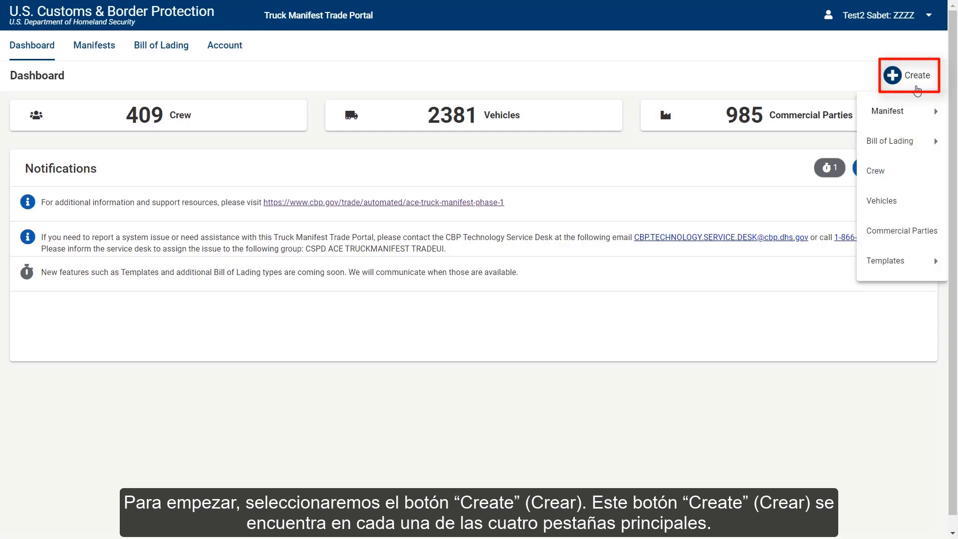
pyautogui.moveTo(919, 146)
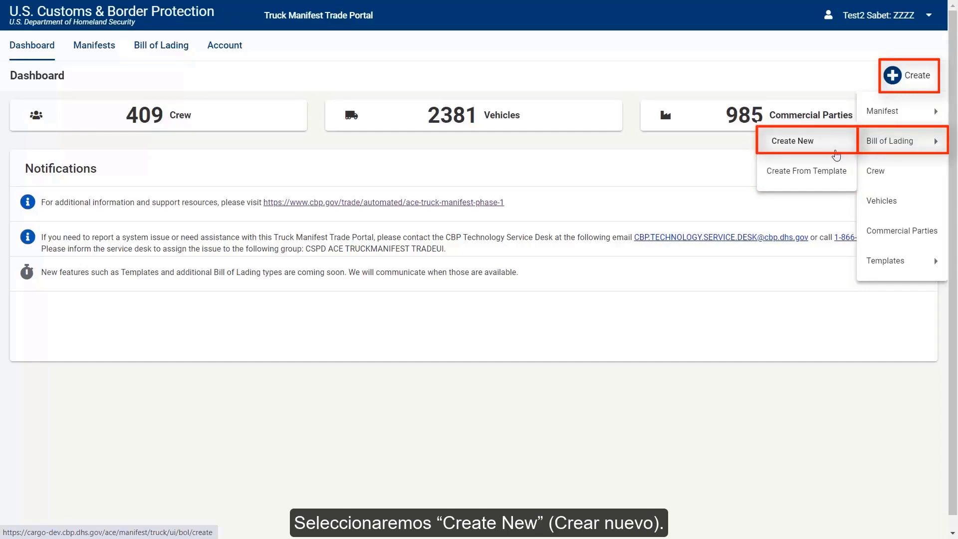
pyautogui.click(836, 152)
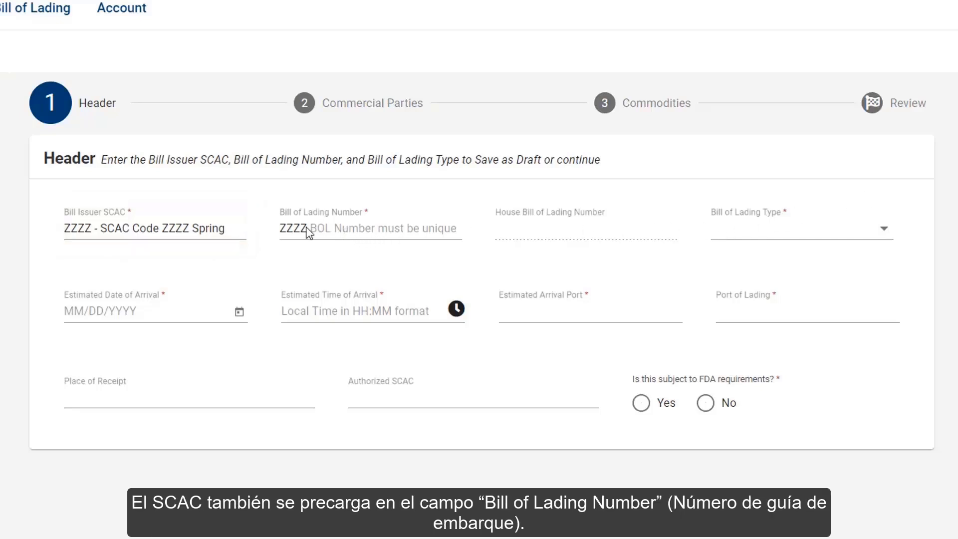
# Enter a unique bill of lading number after the ZZZZ carrier prefix in the header
pyautogui.click(336, 228)
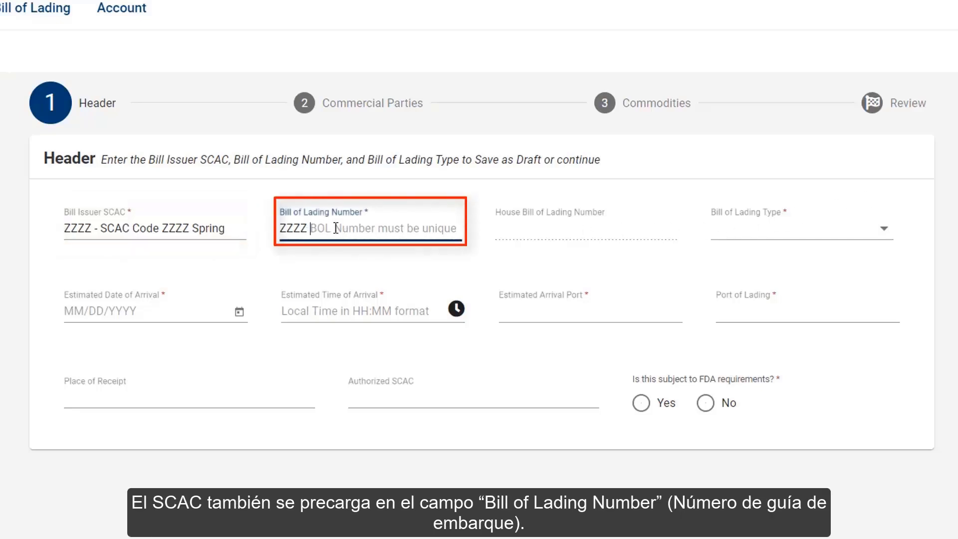
pyautogui.write('977')
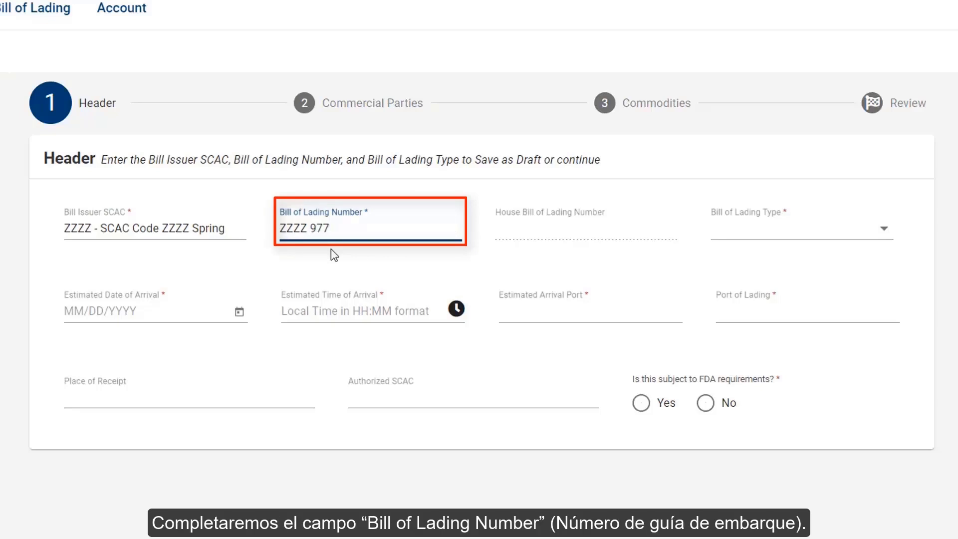
pyautogui.write('6543')
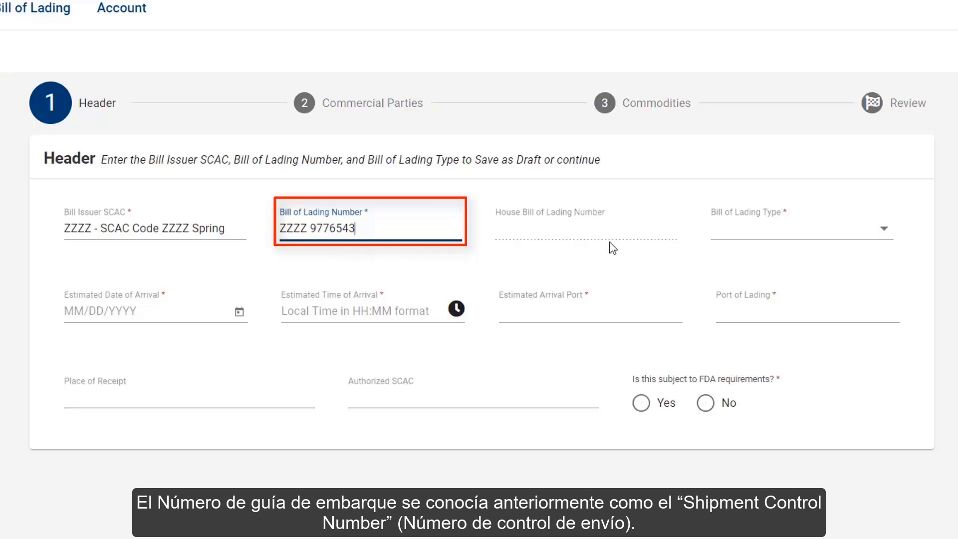
# Set the bill of lading type to In-Bond and examine the additional In-Bond section
pyautogui.click(881, 239)
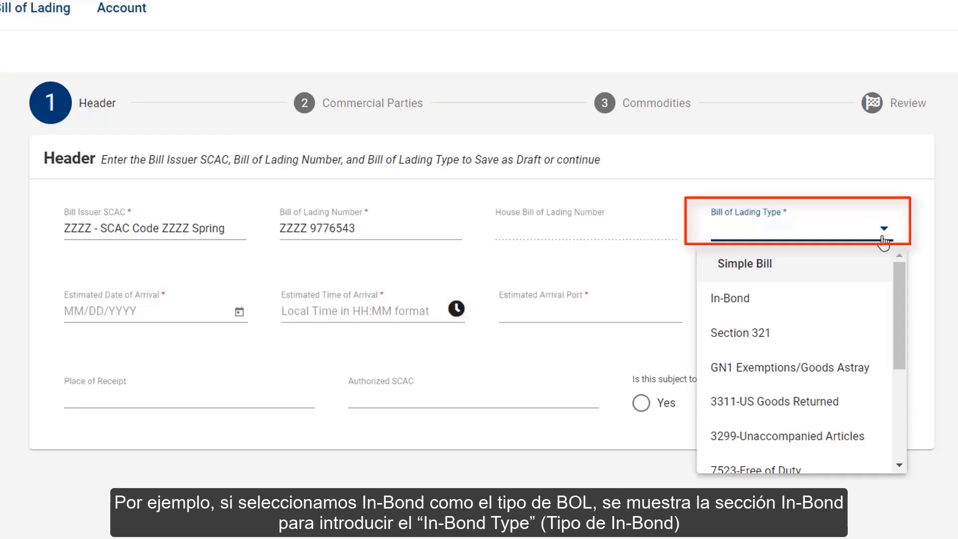
pyautogui.click(872, 313)
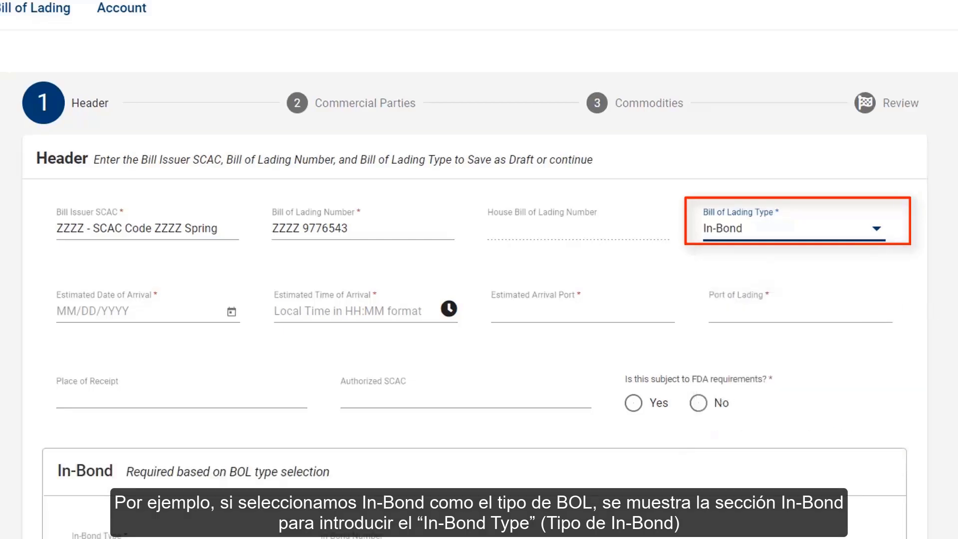
pyautogui.scroll(-1, 473, 299)
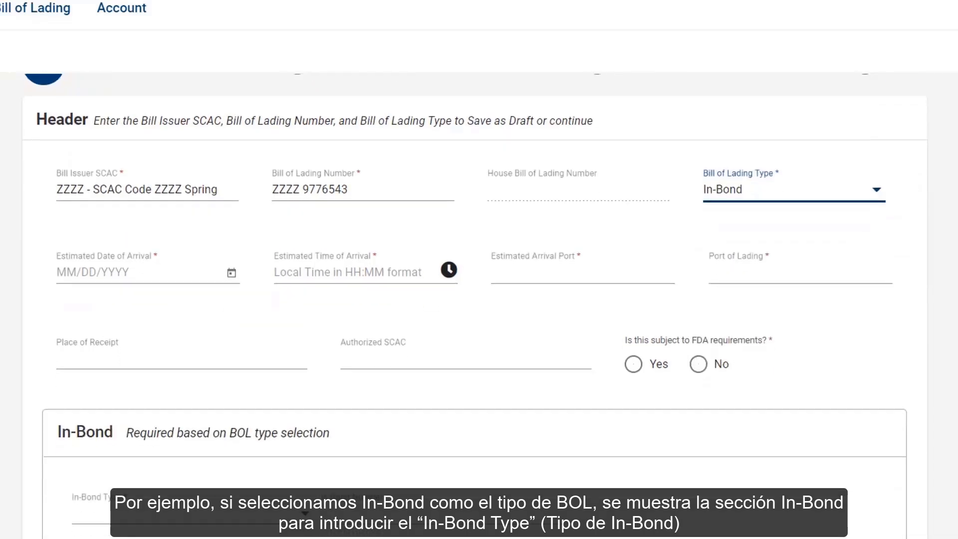
pyautogui.scroll(-2, 474, 299)
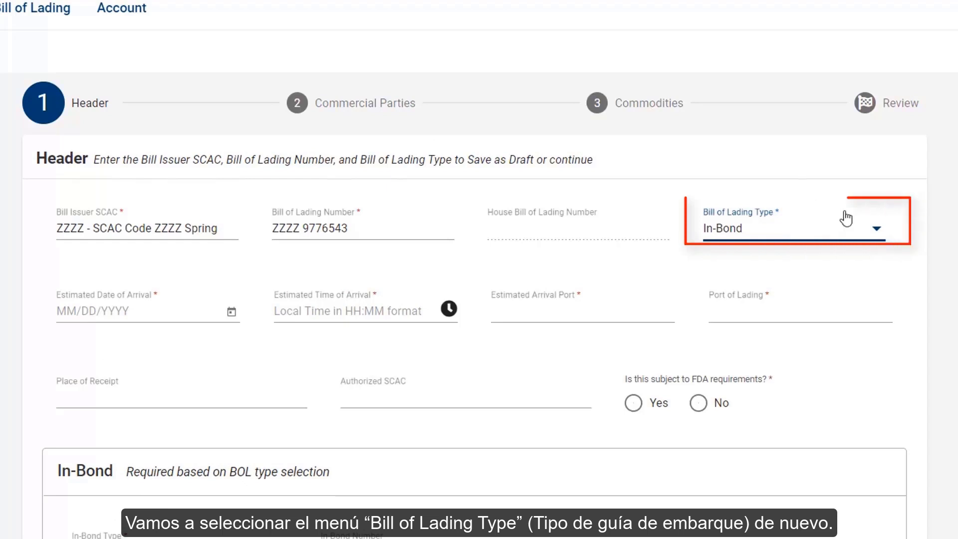
# Look through the available bill of lading types and set the type to Simple Bill
pyautogui.click(877, 234)
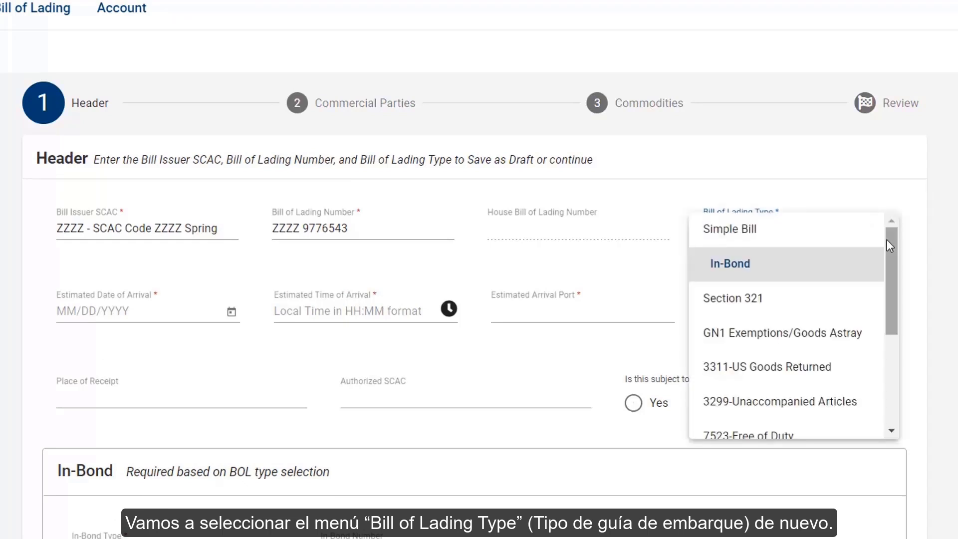
pyautogui.moveTo(887, 240); pyautogui.dragTo(885, 335)
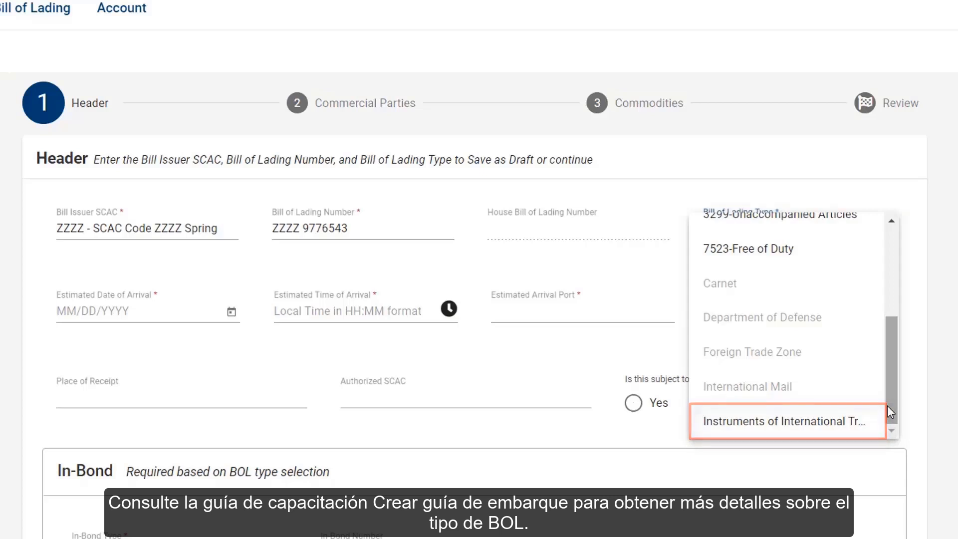
pyautogui.moveTo(887, 406); pyautogui.dragTo(890, 303)
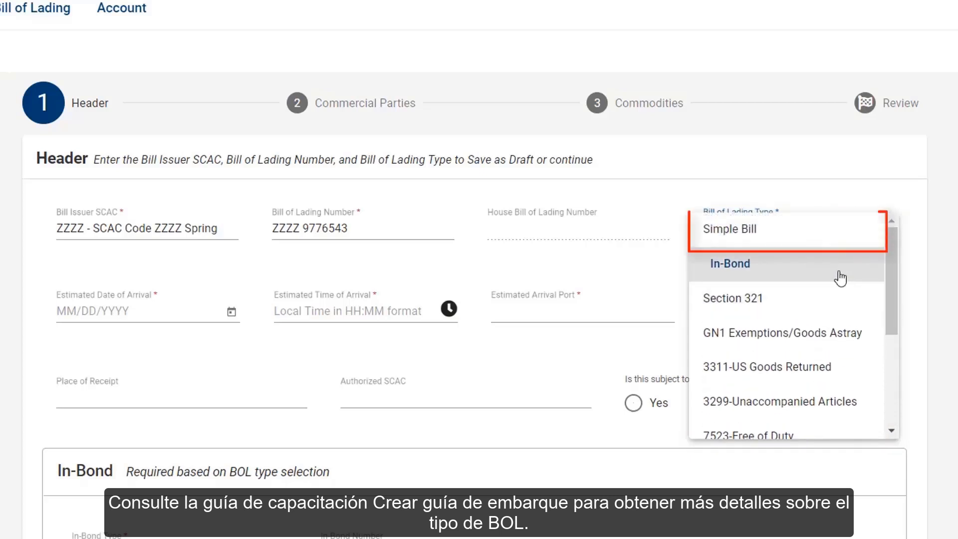
pyautogui.click(789, 239)
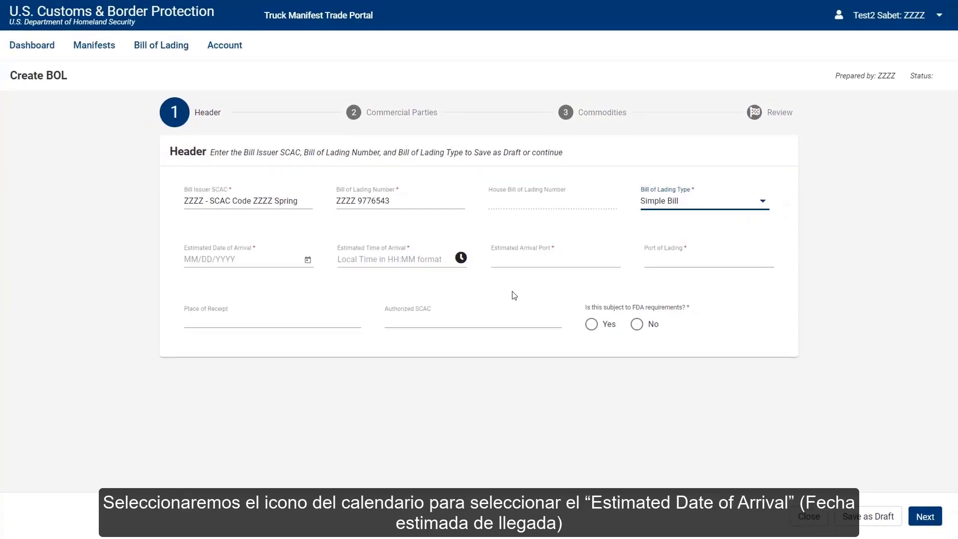
# Set the estimated arrival to 01/29/2021 at 12:00 local time
pyautogui.click(308, 262)
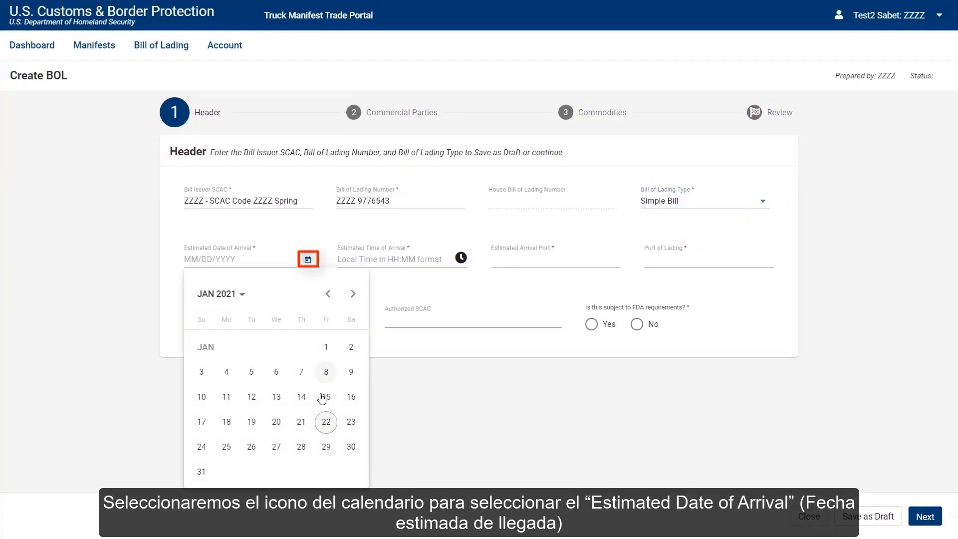
pyautogui.click(325, 447)
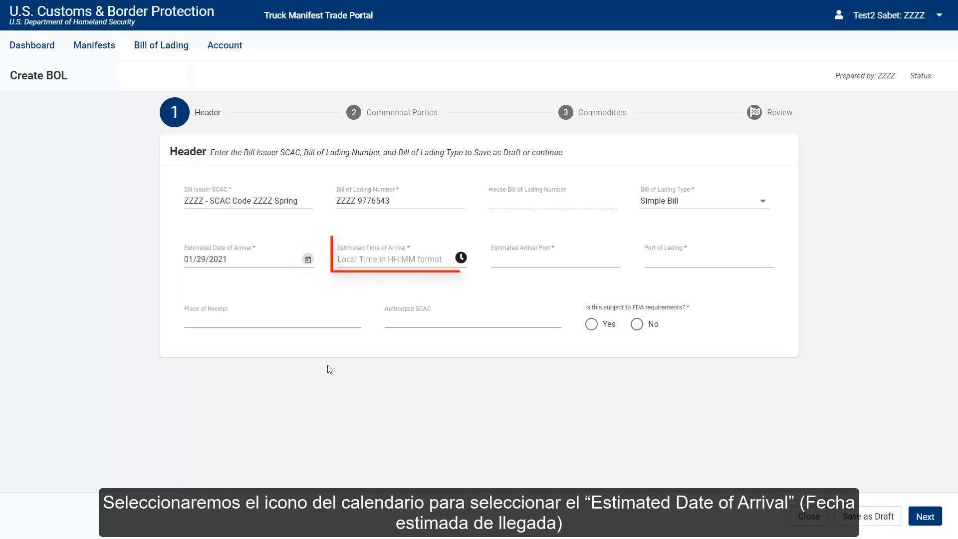
pyautogui.click(339, 260)
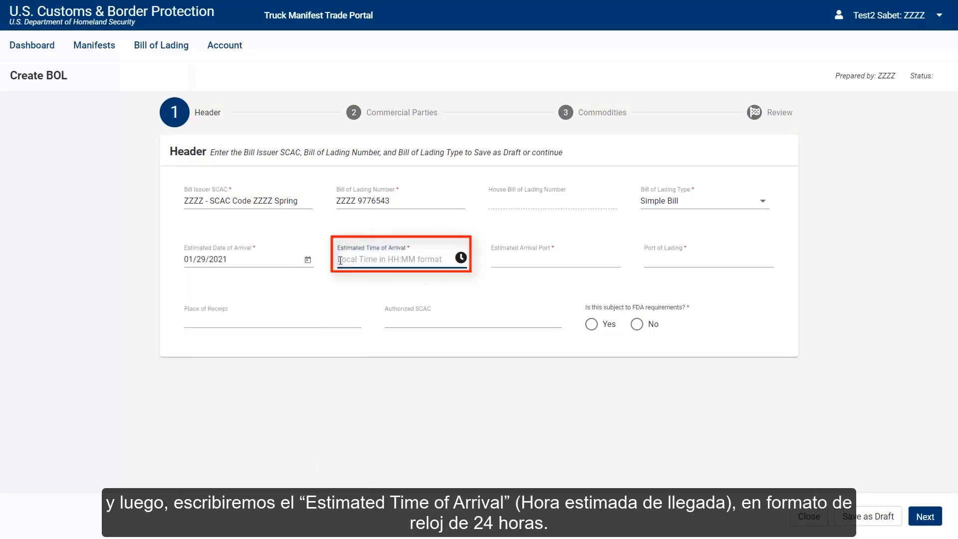
pyautogui.write('12')
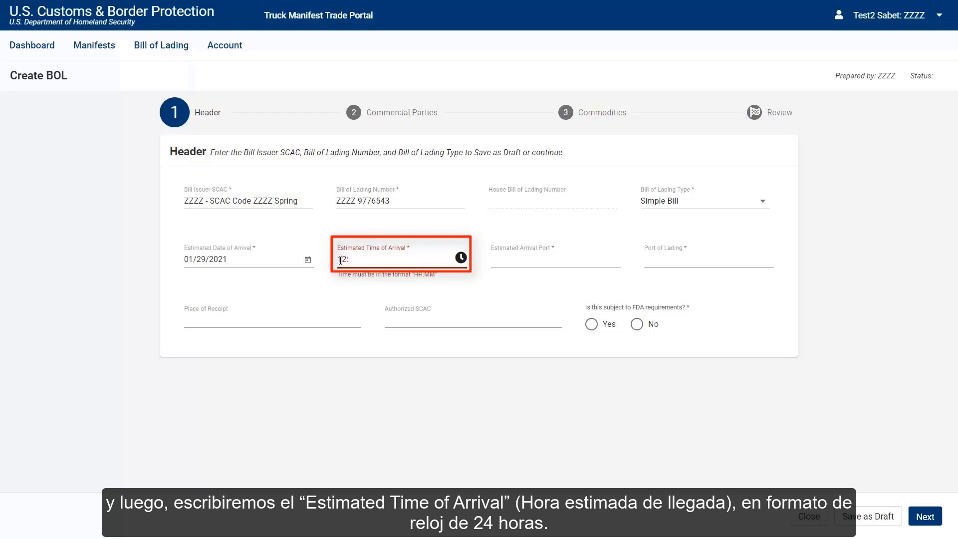
pyautogui.write(':00')
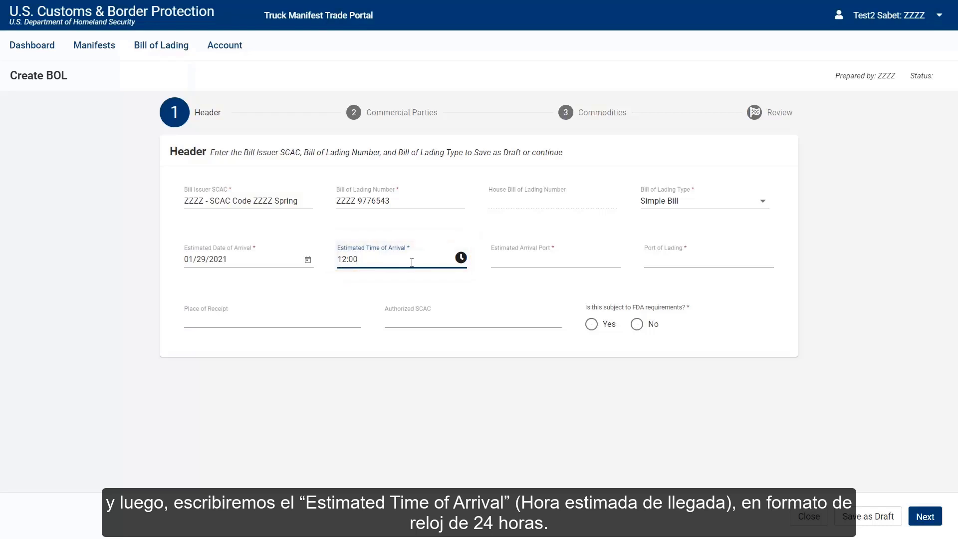
# Set the estimated arrival port to 0901 - Buffalo-Niagara Falls from the matching ports
pyautogui.click(493, 264)
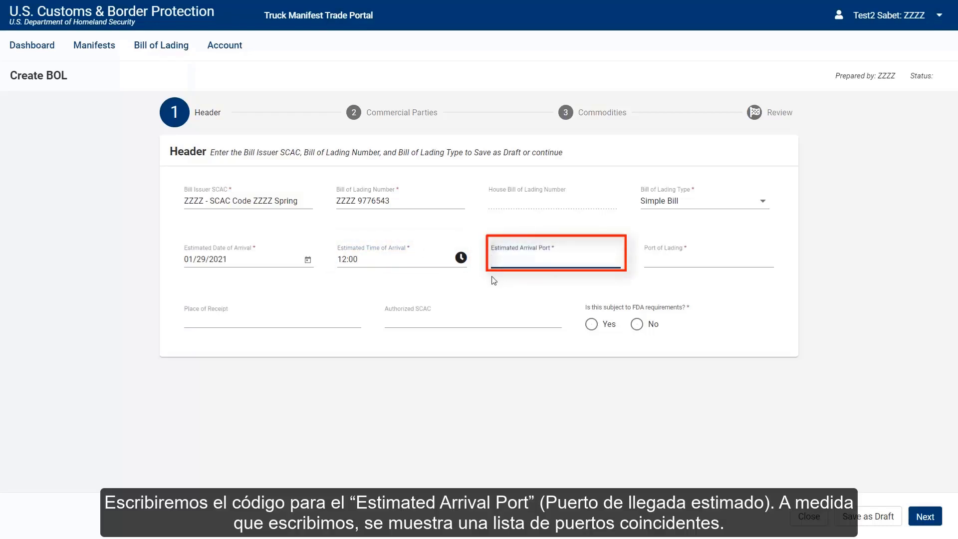
pyautogui.write('090')
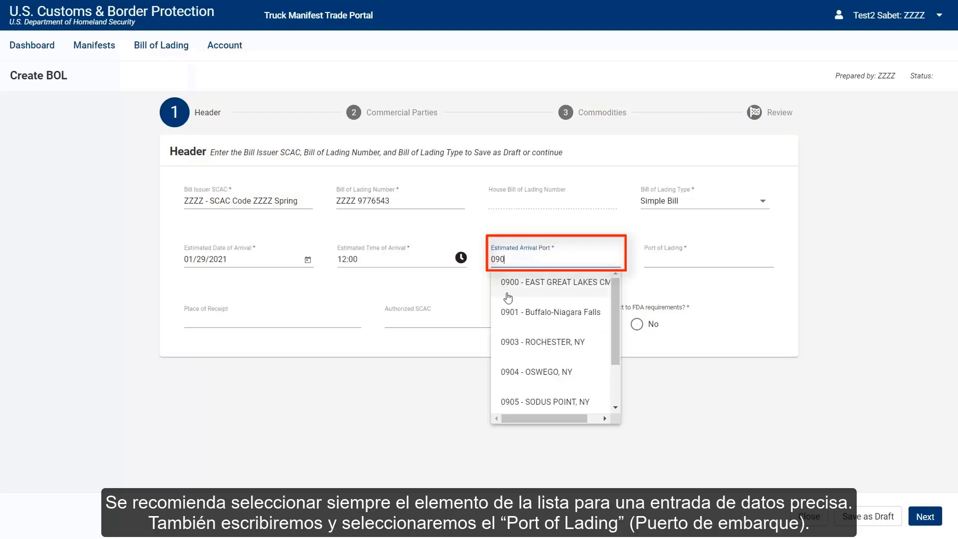
pyautogui.click(519, 326)
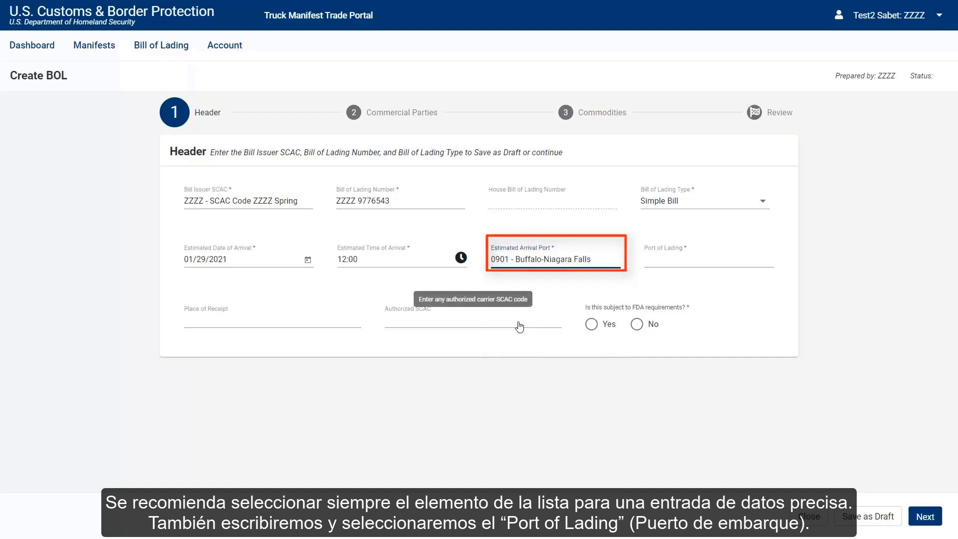
# Set the port of lading to 01822 - MONTREAL, QUE, CA. from the matching ports
pyautogui.click(660, 260)
pyautogui.write('0')
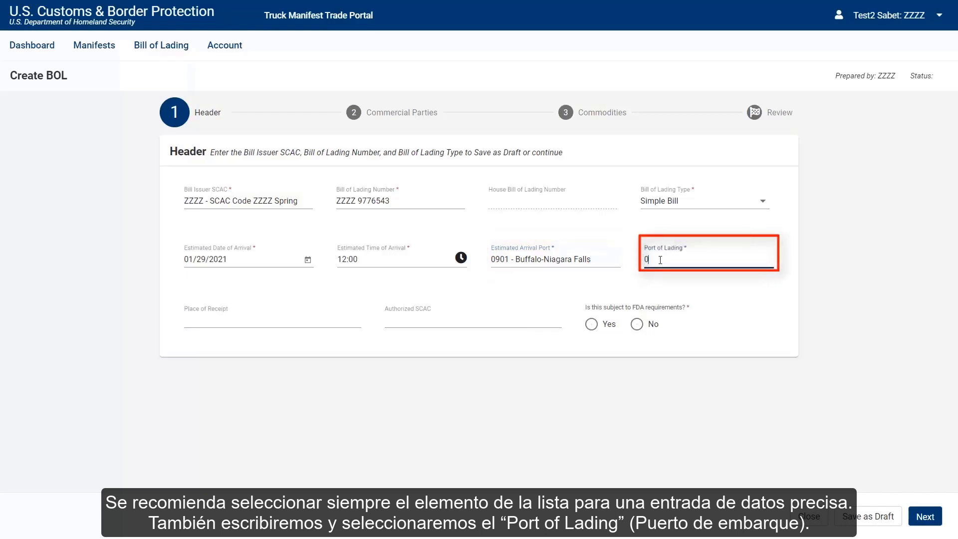
pyautogui.write('18')
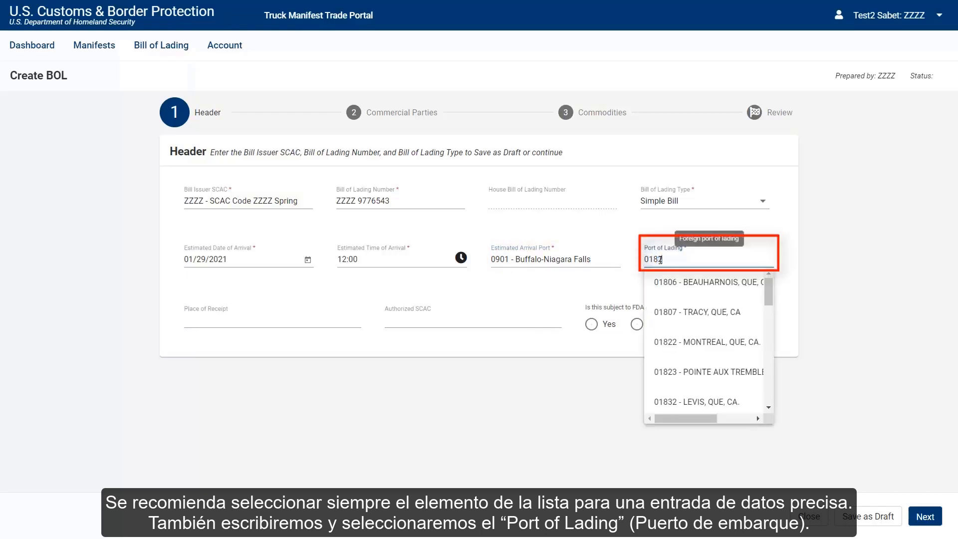
pyautogui.write('2')
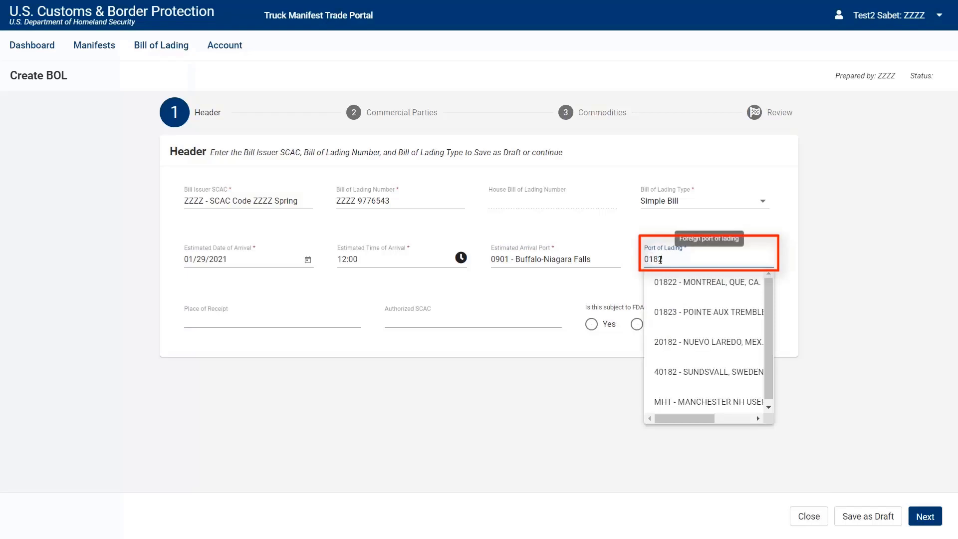
pyautogui.click(671, 294)
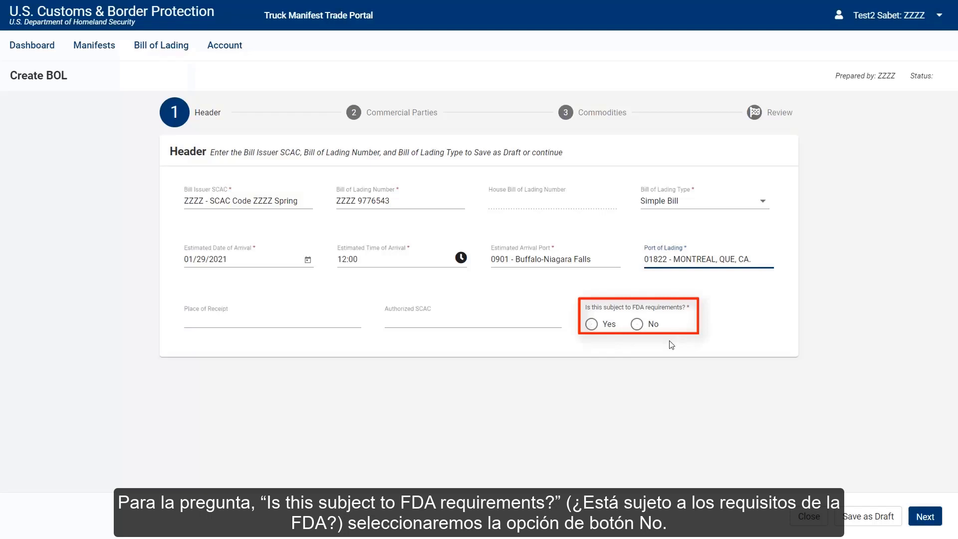
# Mark the shipment as not subject to FDA requirements and continue to the Commercial Parties stage
pyautogui.click(637, 325)
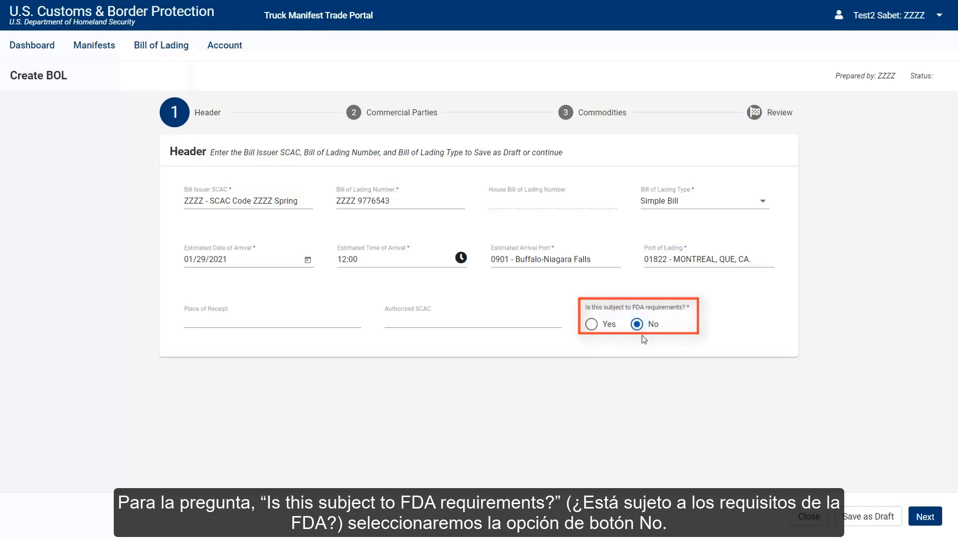
pyautogui.click(924, 519)
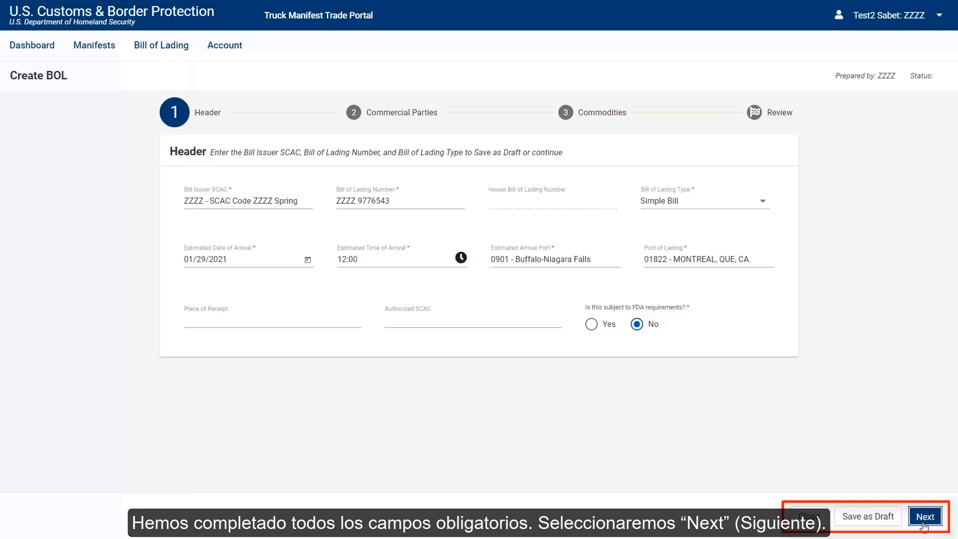
pyautogui.click(923, 518)
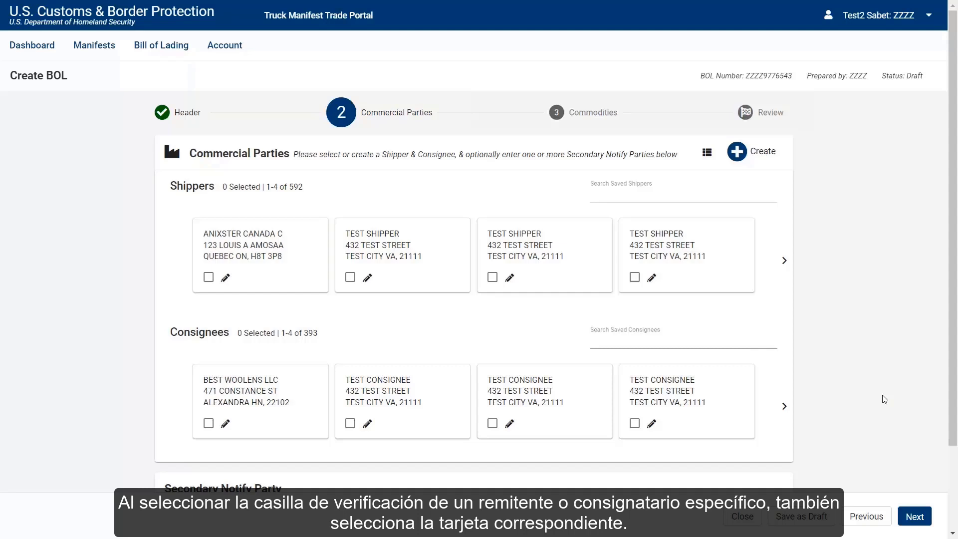
# View the commercial parties as a table, sort the shippers by address and by city, and return to the card view
pyautogui.click(707, 152)
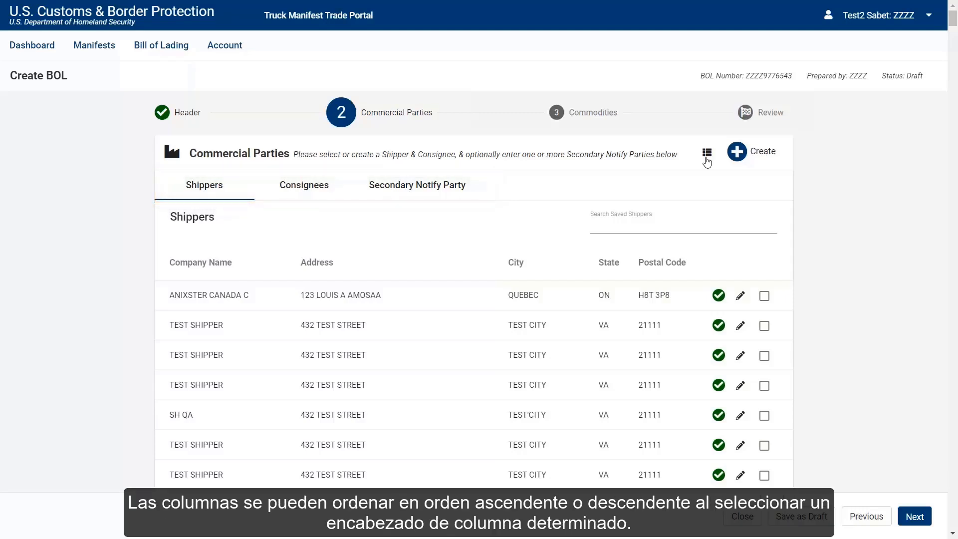
pyautogui.click(341, 270)
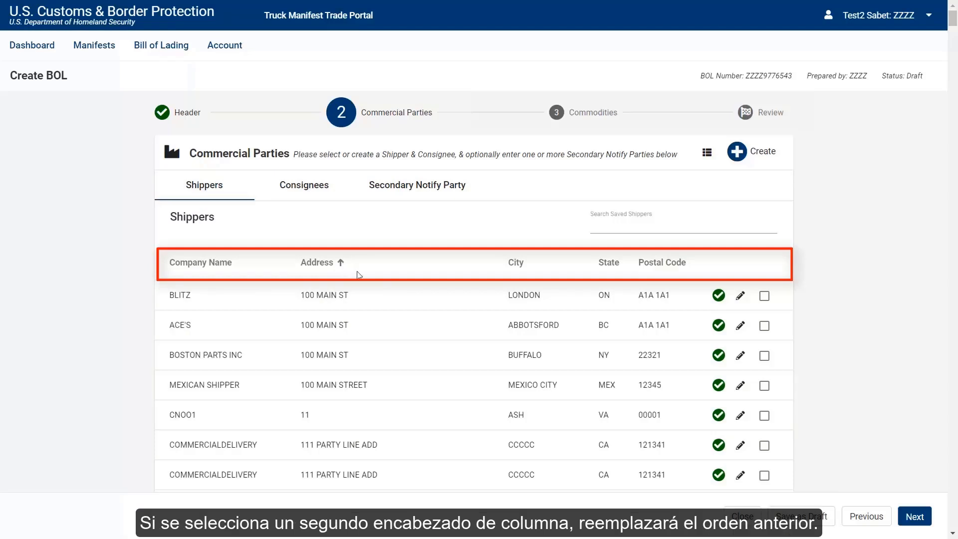
pyautogui.click(531, 270)
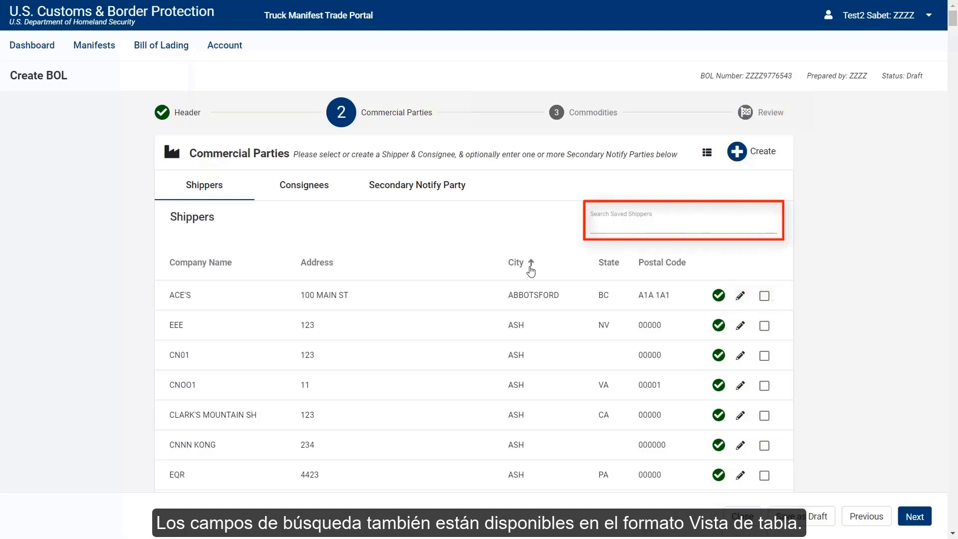
pyautogui.click(707, 154)
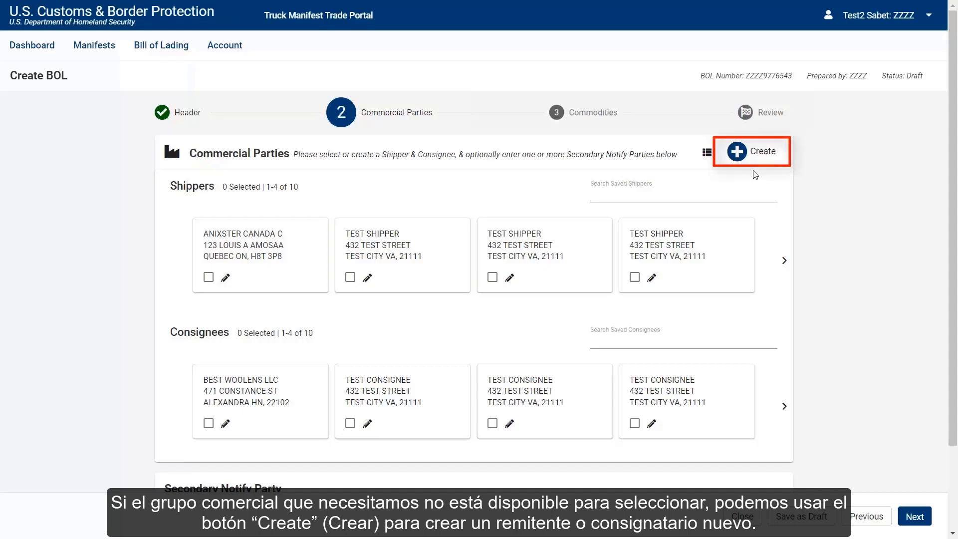
# Examine the blank form for creating a new commercial party and cancel it without adding a party
pyautogui.click(764, 164)
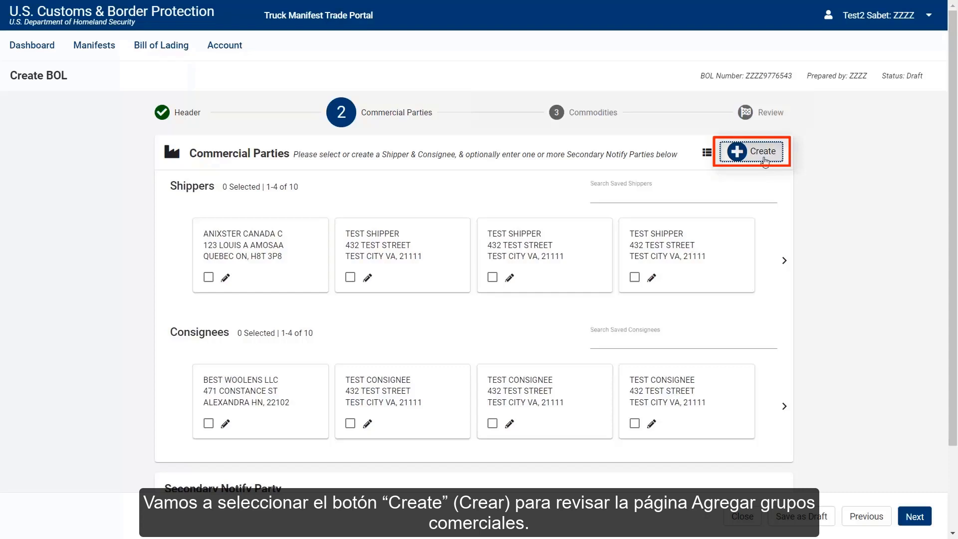
pyautogui.click(765, 161)
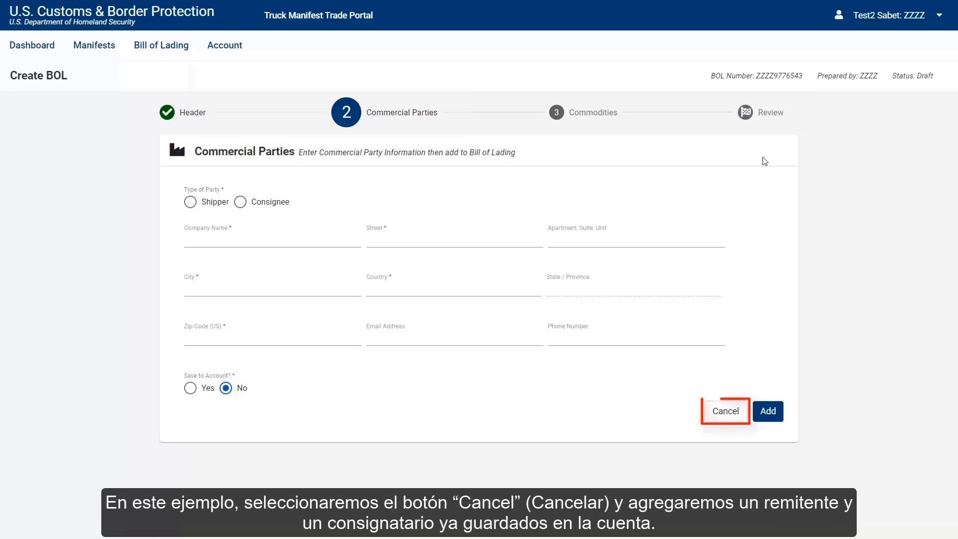
pyautogui.click(729, 421)
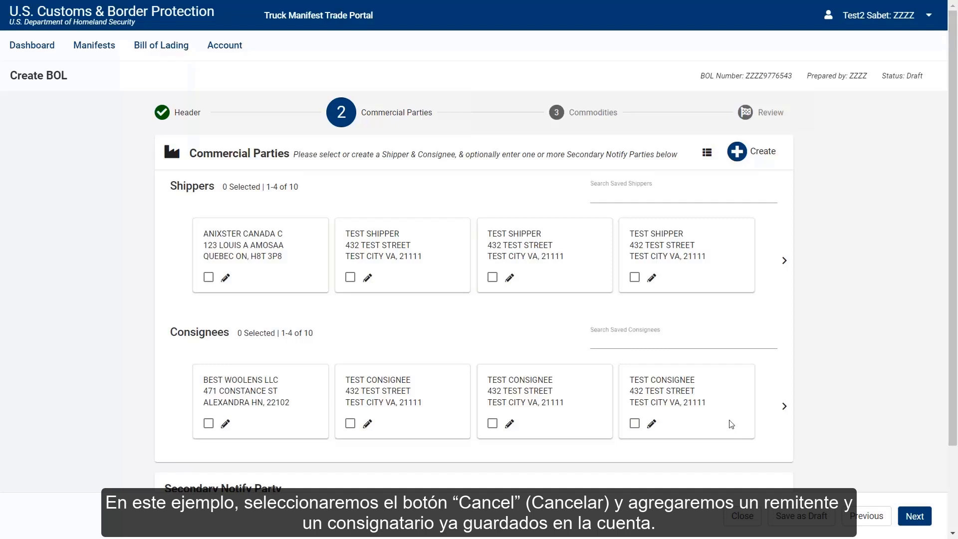
# Select ANIXSTER CANADA C as shipper and BEST WOOLENS LLC as consignee, and continue to the Commodities stage without a secondary notify party
pyautogui.click(208, 278)
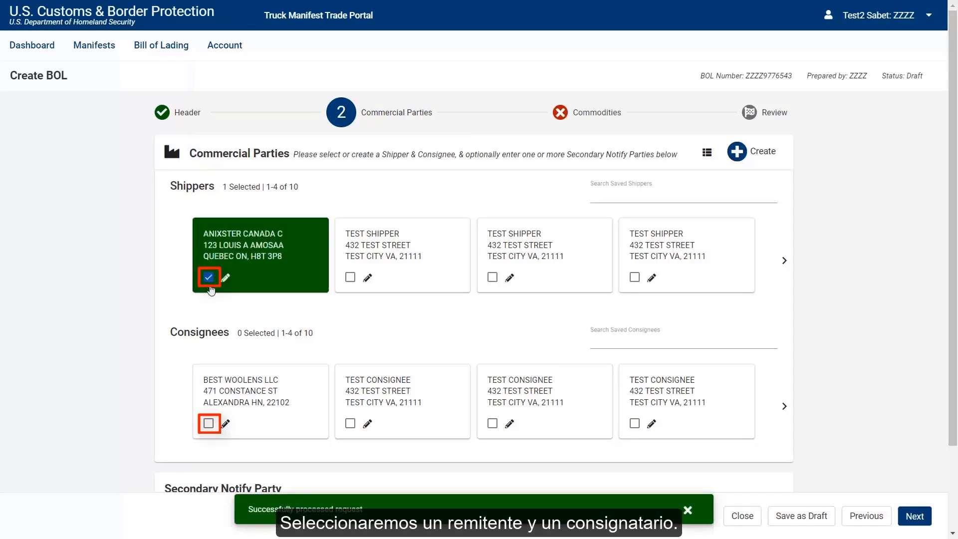
pyautogui.click(209, 423)
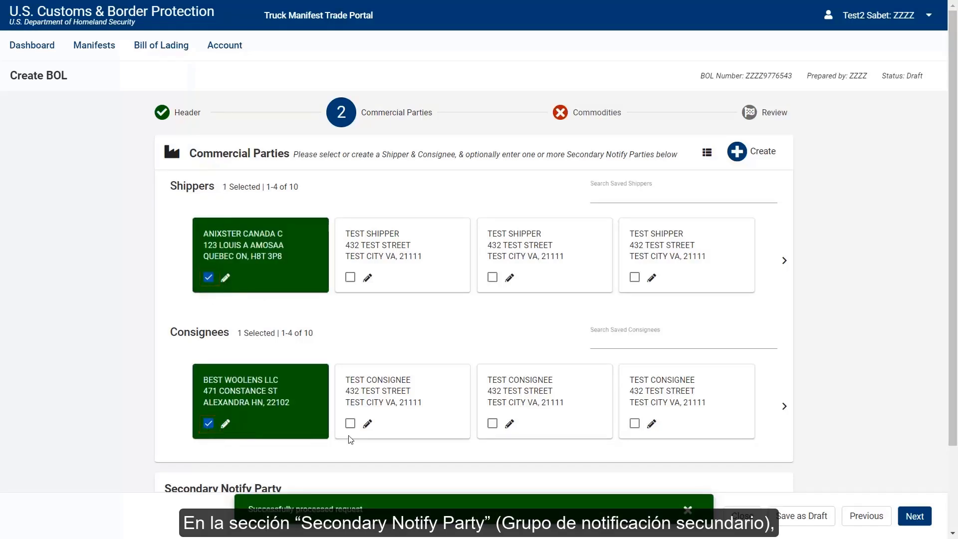
pyautogui.scroll(-2, 947, 424)
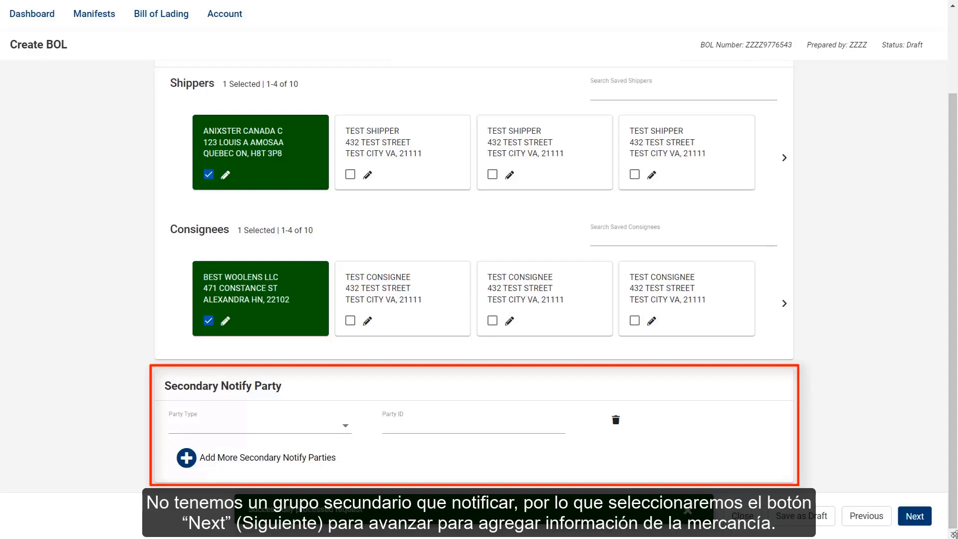
pyautogui.click(919, 523)
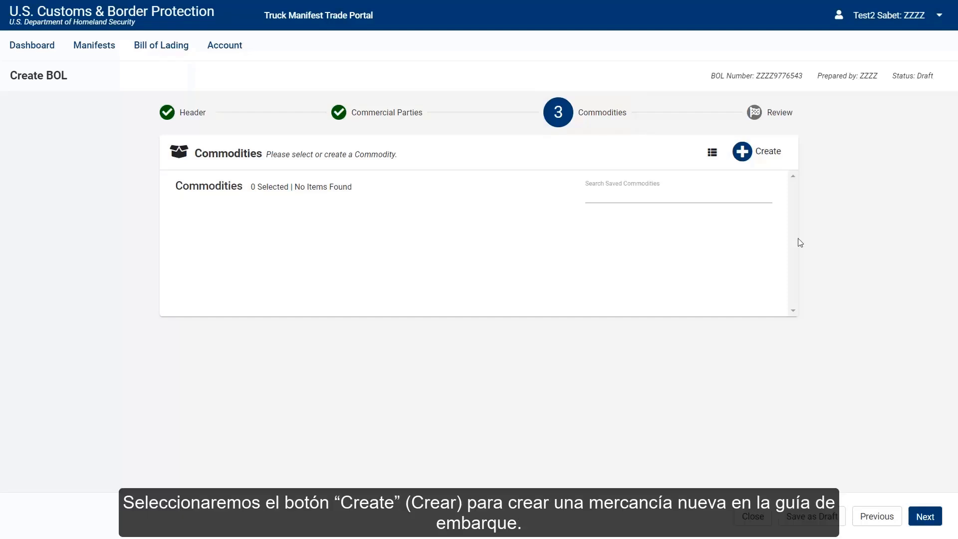
# Start creating a new commodity with the cargo description WOOLEN JACKETS
pyautogui.click(768, 160)
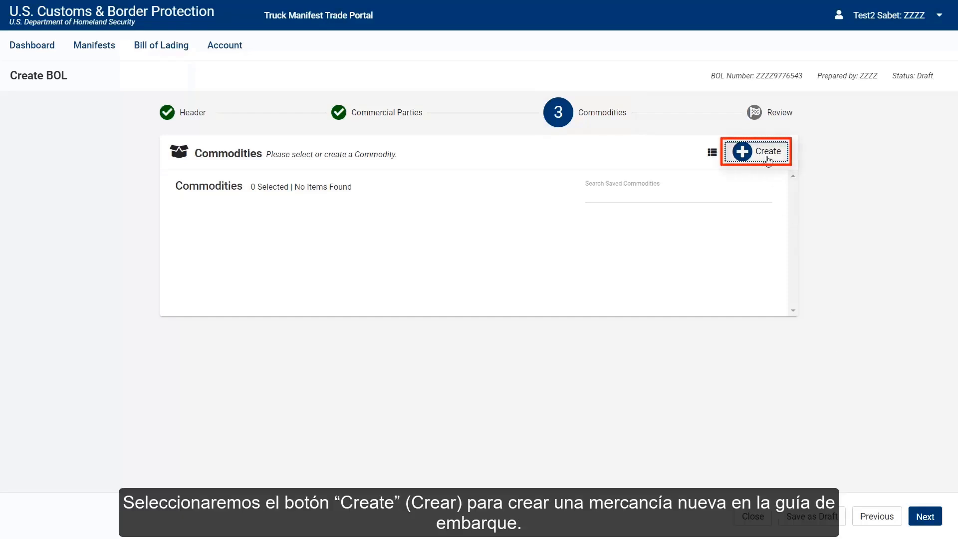
pyautogui.click(768, 160)
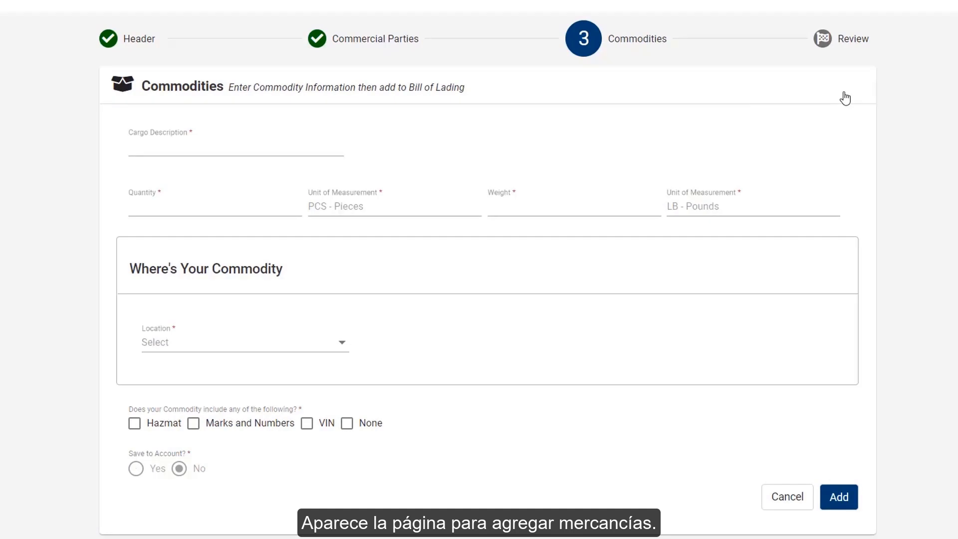
pyautogui.click(161, 143)
pyautogui.write('WOOLEN')
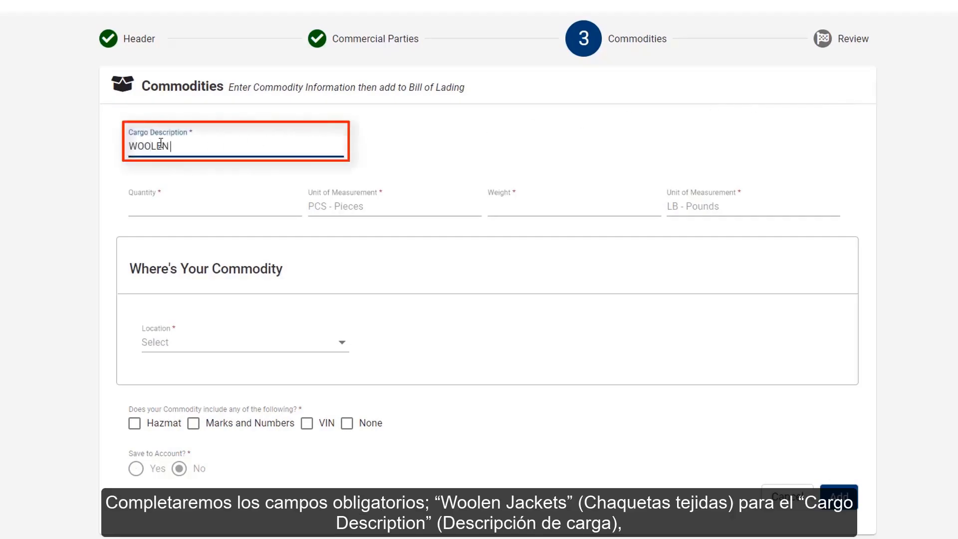
pyautogui.write(' JACKETS')
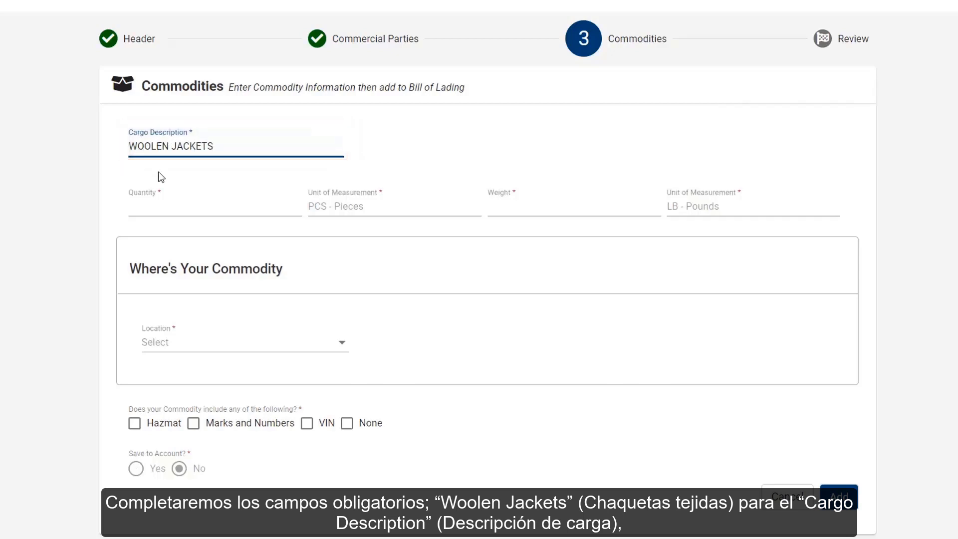
# Set the commodity's quantity to 40 with PCS - Pieces as its unit of measurement
pyautogui.click(165, 204)
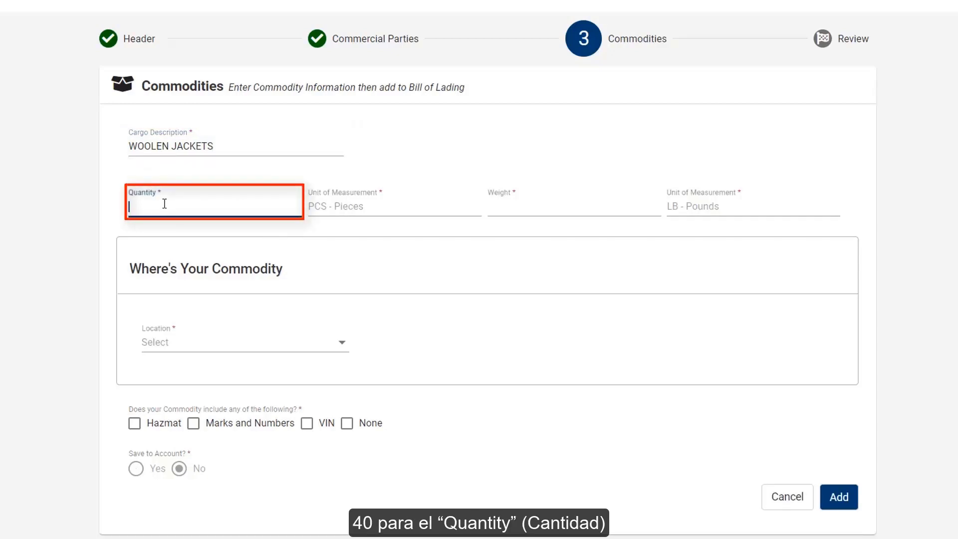
pyautogui.write('40')
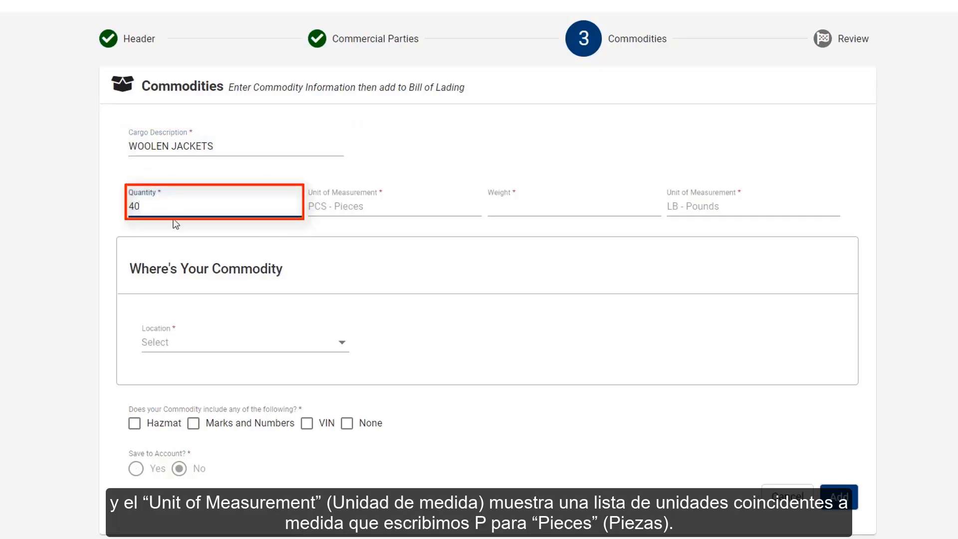
pyautogui.click(321, 210)
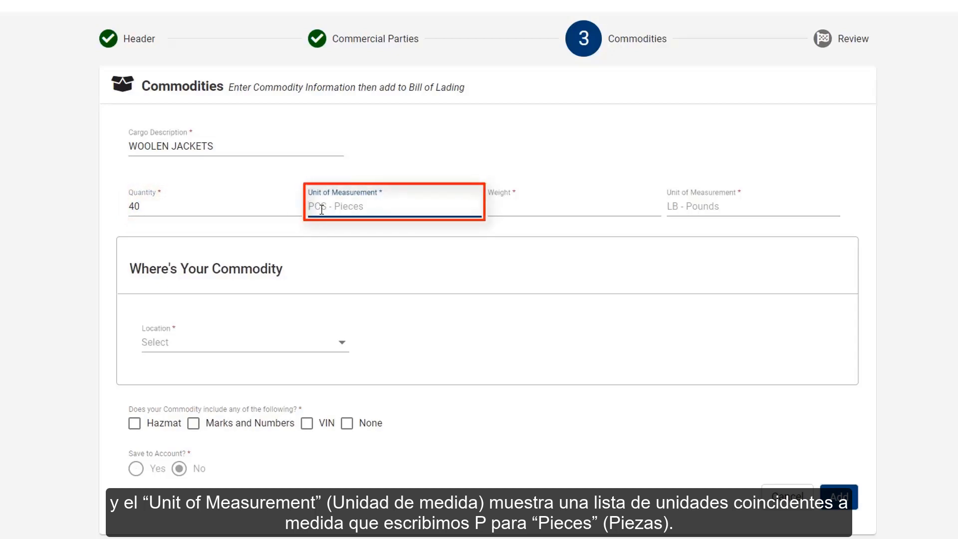
pyautogui.write('P')
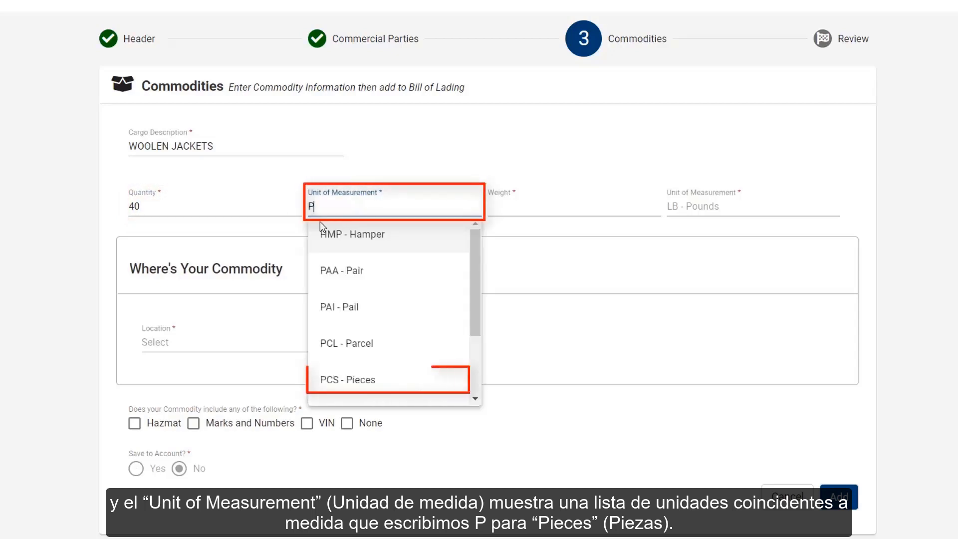
pyautogui.click(410, 389)
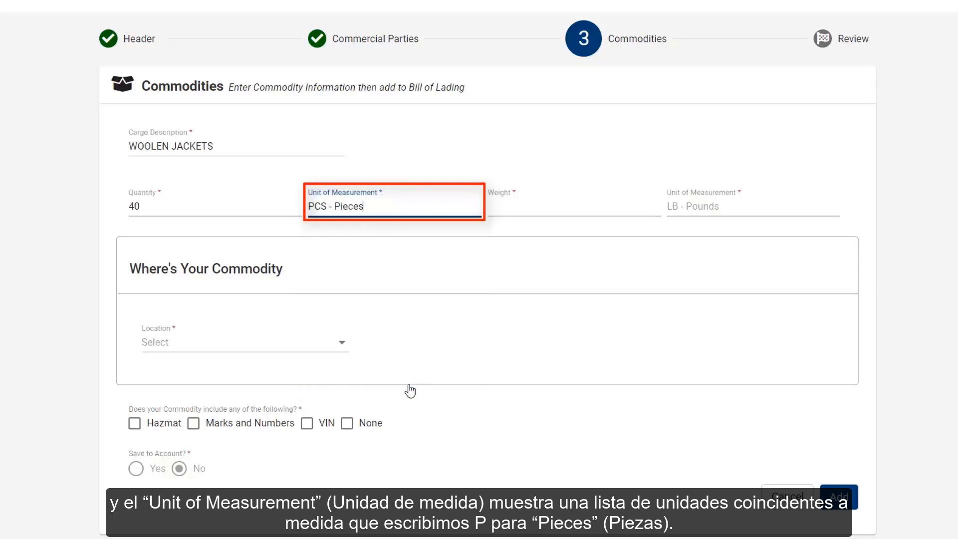
# Set the commodity's weight to 60 with L - Pounds as its unit of measurement
pyautogui.click(501, 209)
pyautogui.write('60')
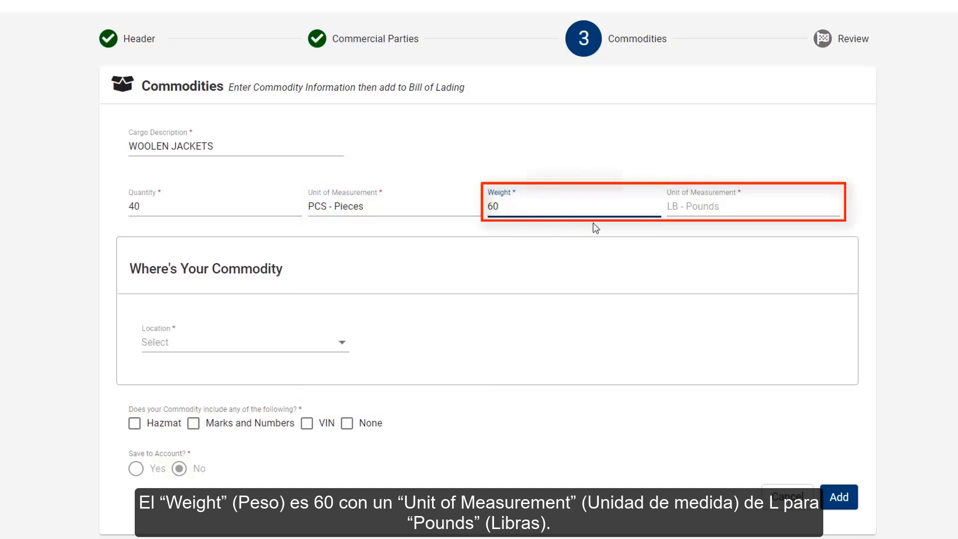
pyautogui.click(669, 204)
pyautogui.write('L')
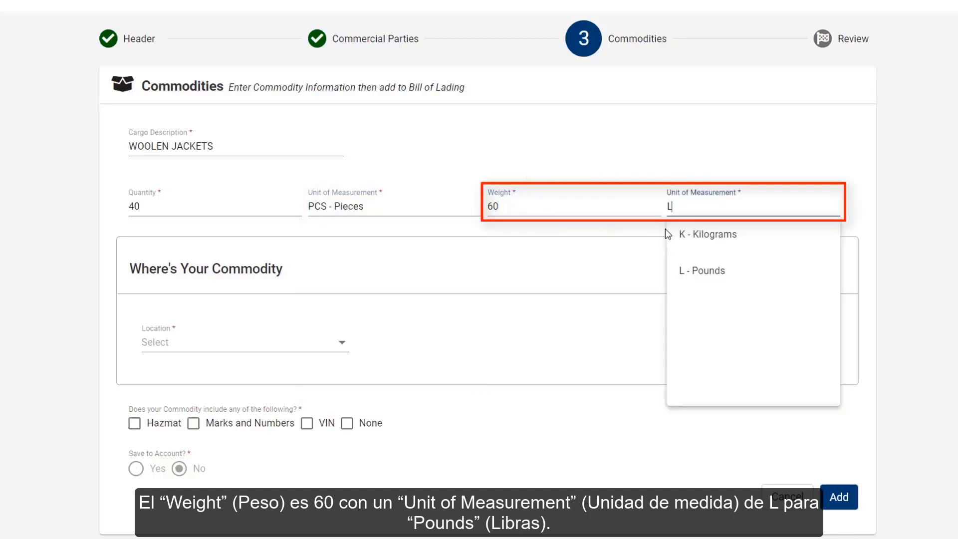
pyautogui.click(719, 282)
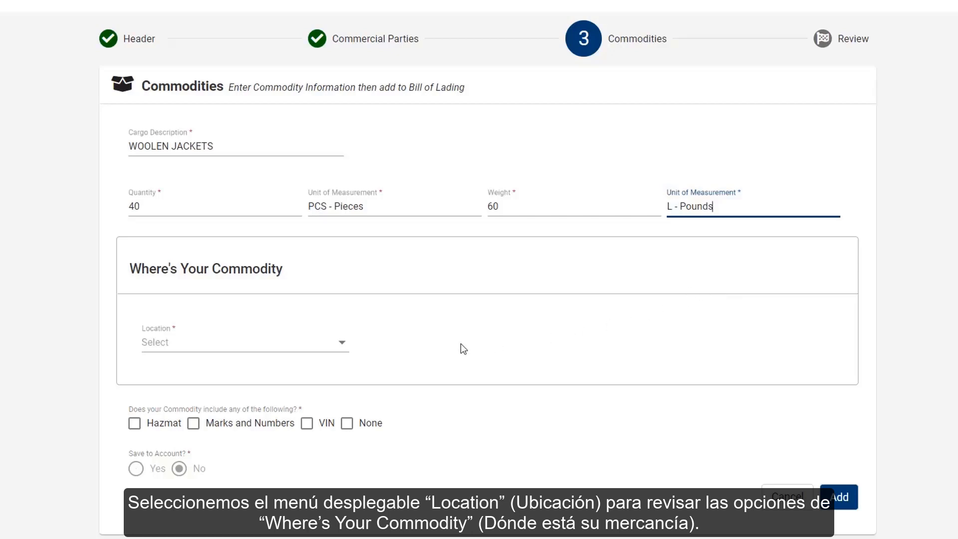
# Try One-time Equipment and Saved Equipment as the commodity's location to compare their equipment selection fields
pyautogui.click(343, 353)
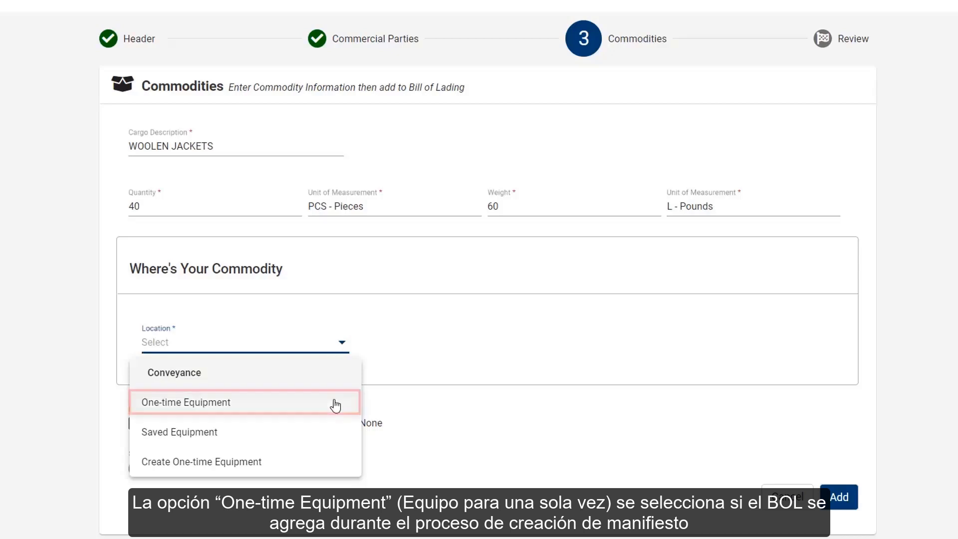
pyautogui.click(283, 419)
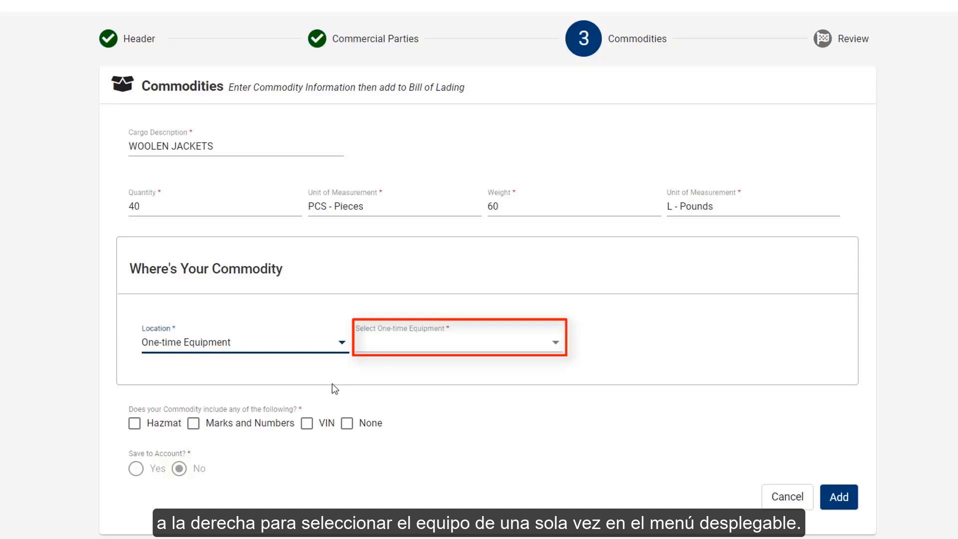
pyautogui.click(341, 356)
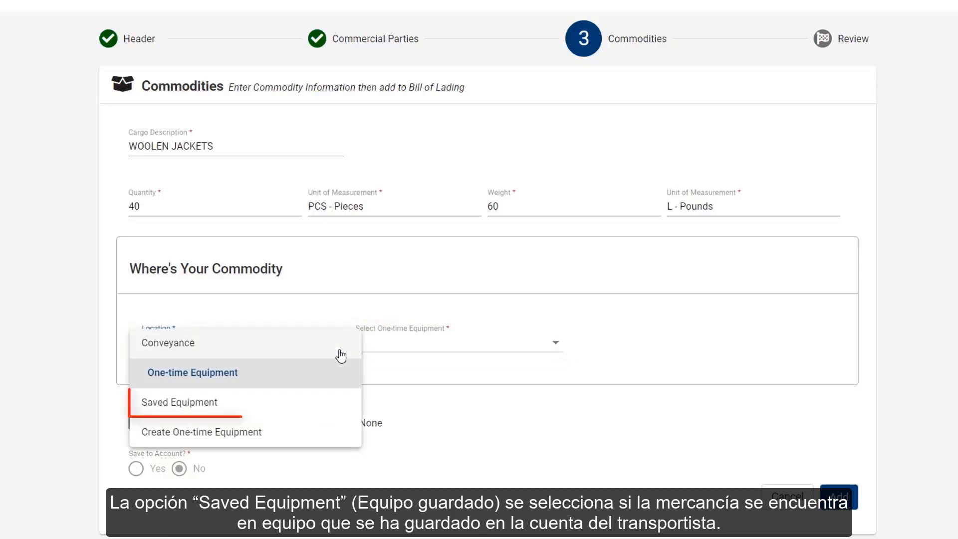
pyautogui.click(322, 410)
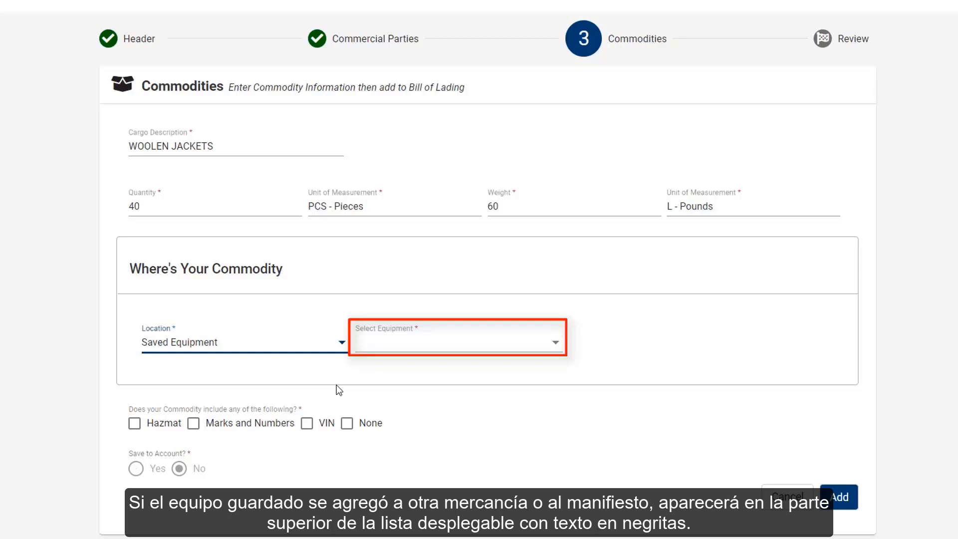
# Try Create One-time Equipment as the commodity's location, review its license plate and seal fields, and switch the location to Conveyance
pyautogui.click(342, 346)
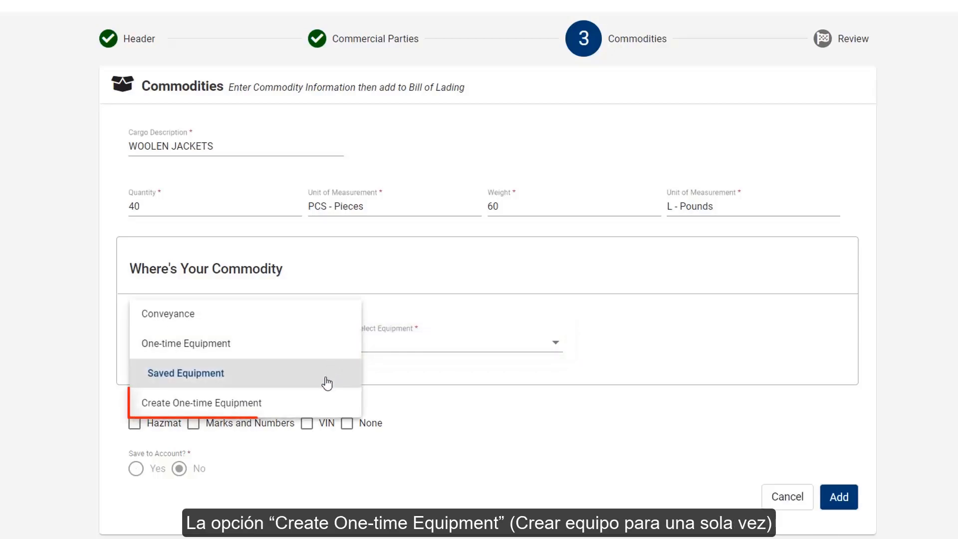
pyautogui.click(313, 413)
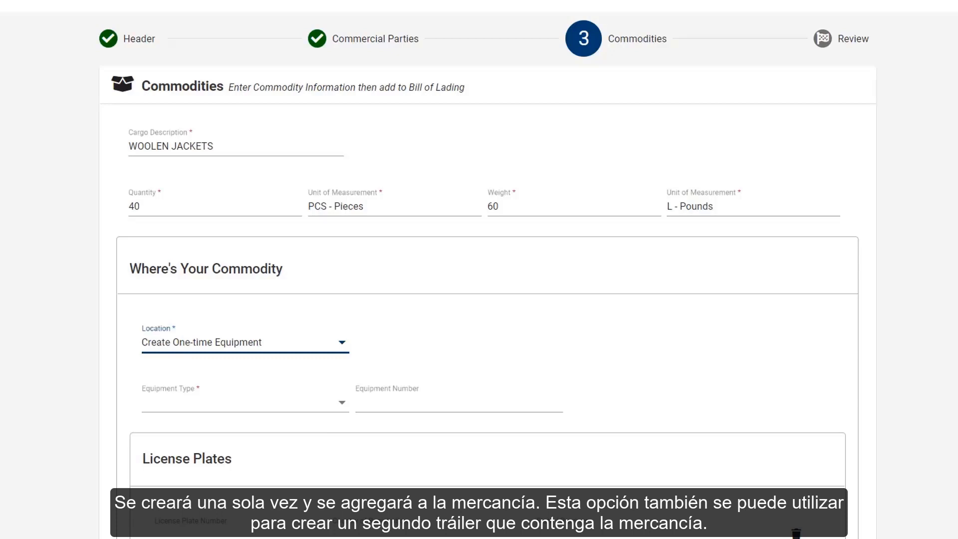
pyautogui.scroll(-5, 487, 275)
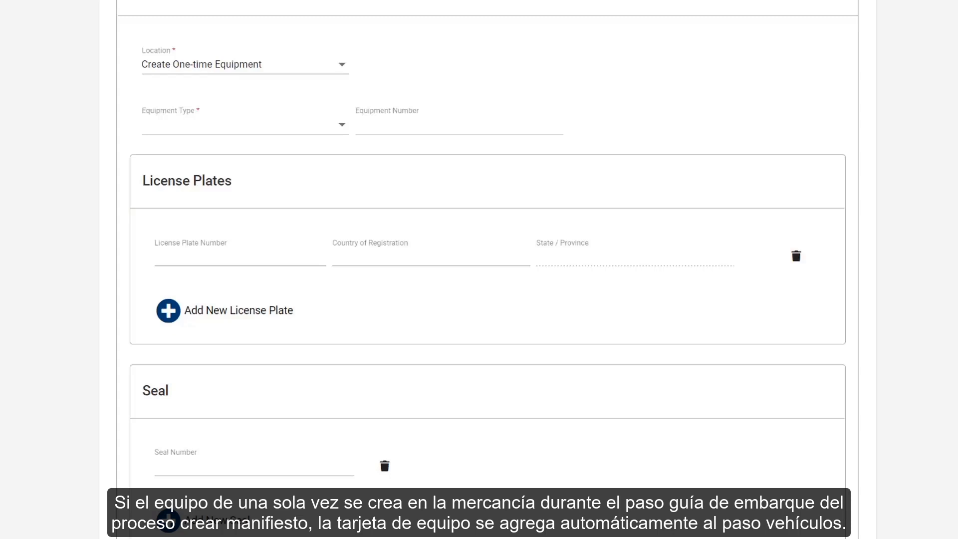
pyautogui.scroll(3, 487, 273)
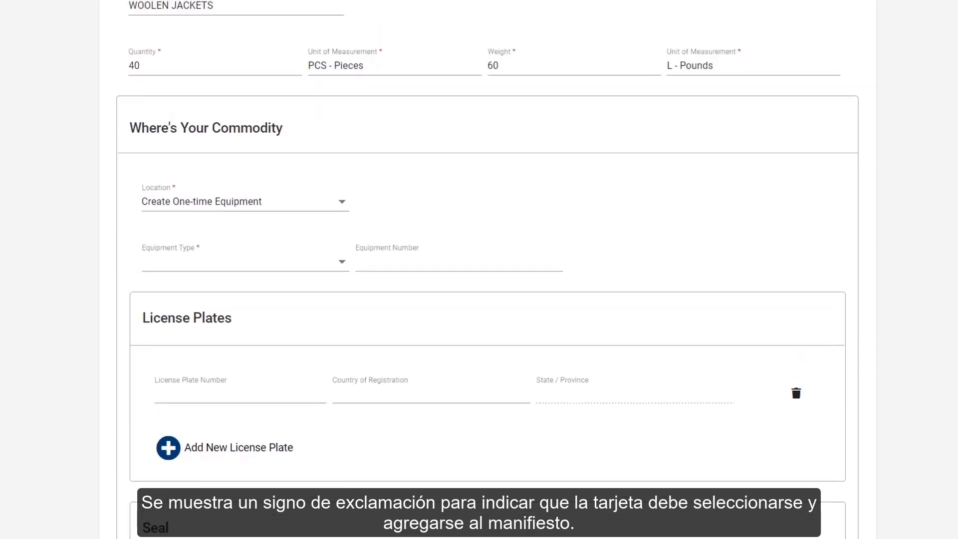
pyautogui.scroll(3, 795, 513)
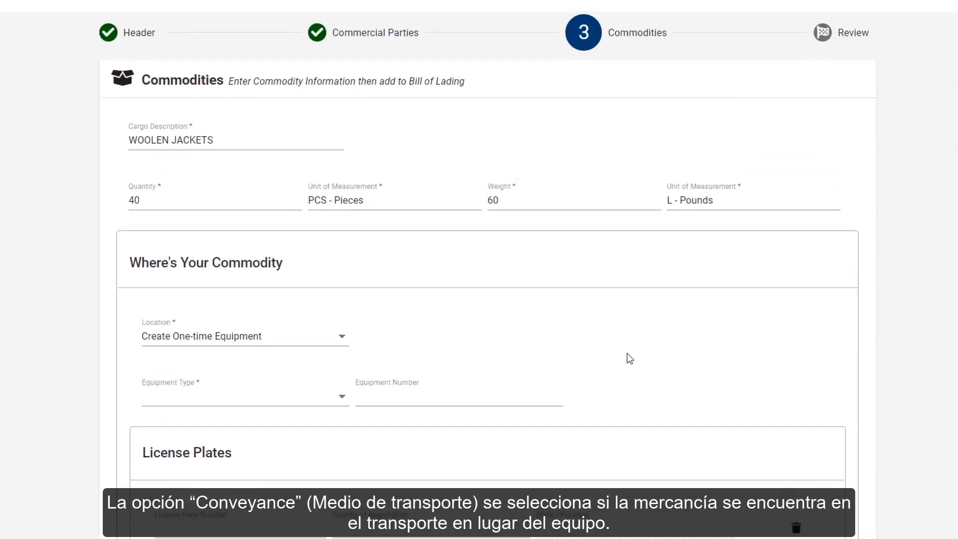
pyautogui.click(336, 343)
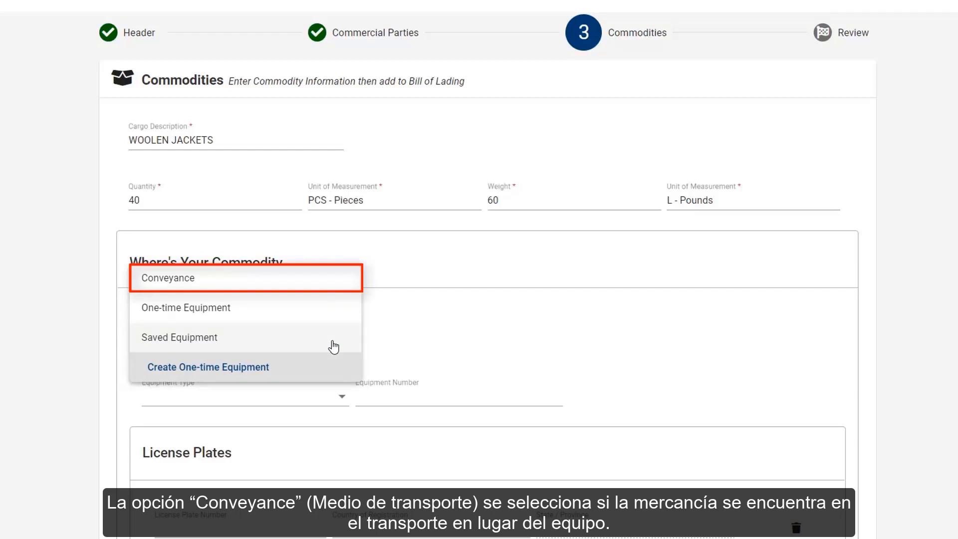
pyautogui.click(303, 291)
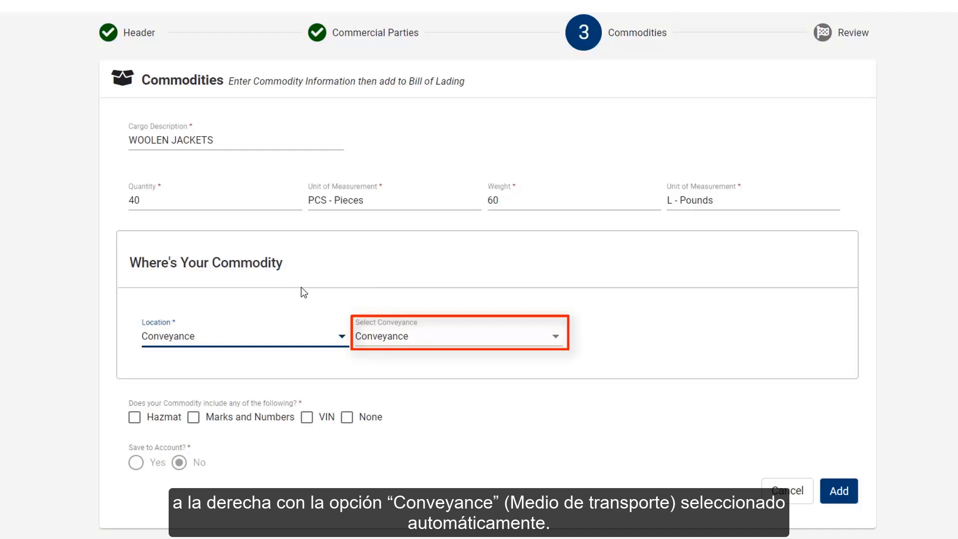
# Set the commodity's location to Saved Equipment and select the equipment with License Plate: WV - EQI456
pyautogui.click(342, 349)
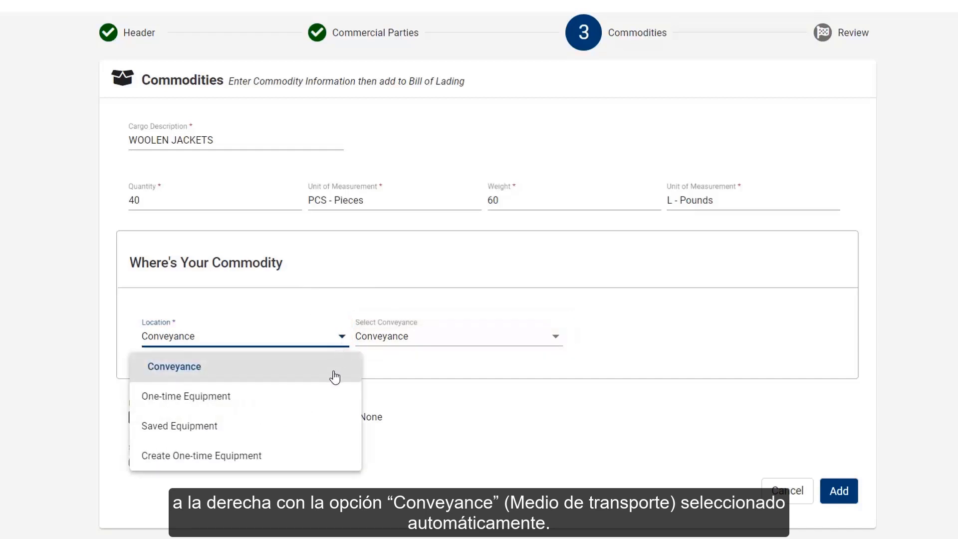
pyautogui.click(329, 435)
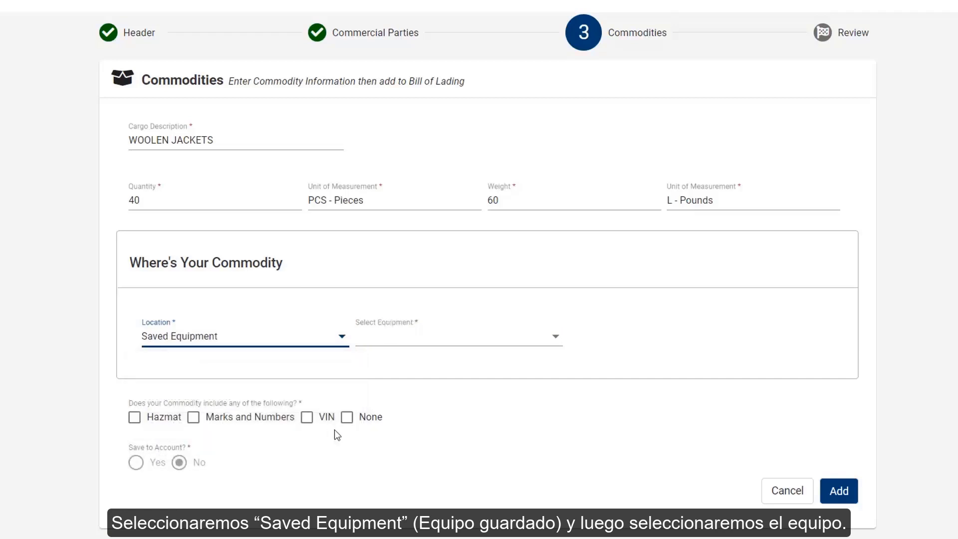
pyautogui.click(557, 344)
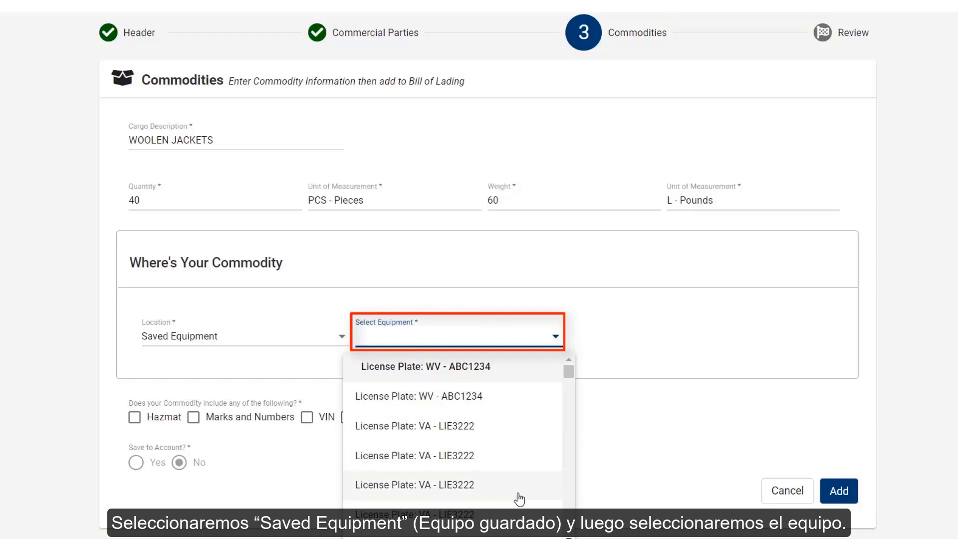
pyautogui.scroll(-5, 519, 498)
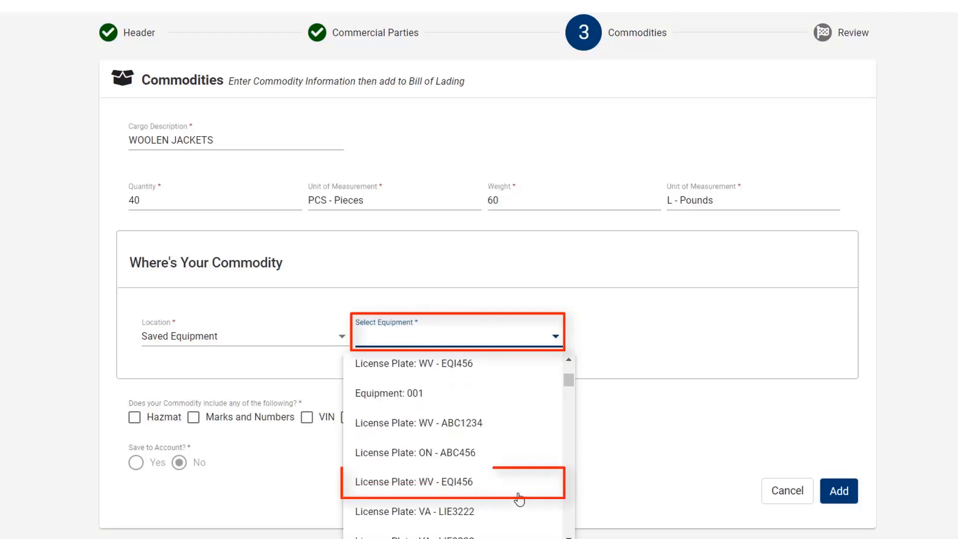
pyautogui.click(482, 494)
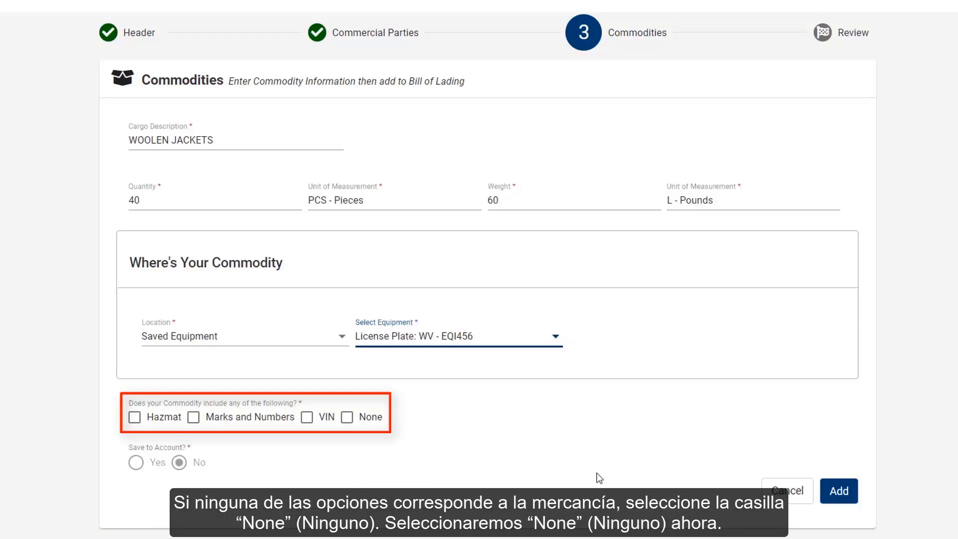
# Mark the woolen jackets commodity as including None of the special categories and add it to the bill of lading
pyautogui.click(348, 418)
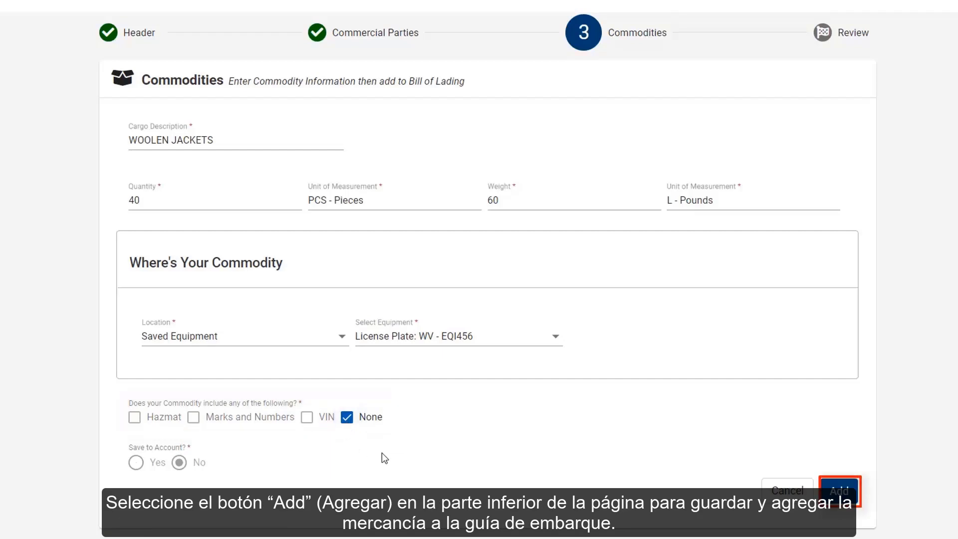
pyautogui.click(838, 493)
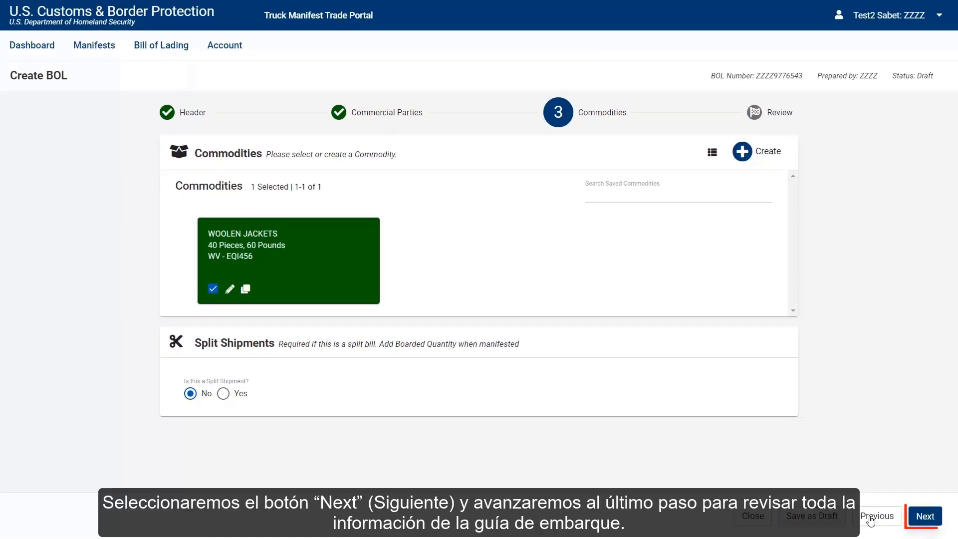
# Advance to the review and save only the current bill of lading, without saving it as a template
pyautogui.click(923, 526)
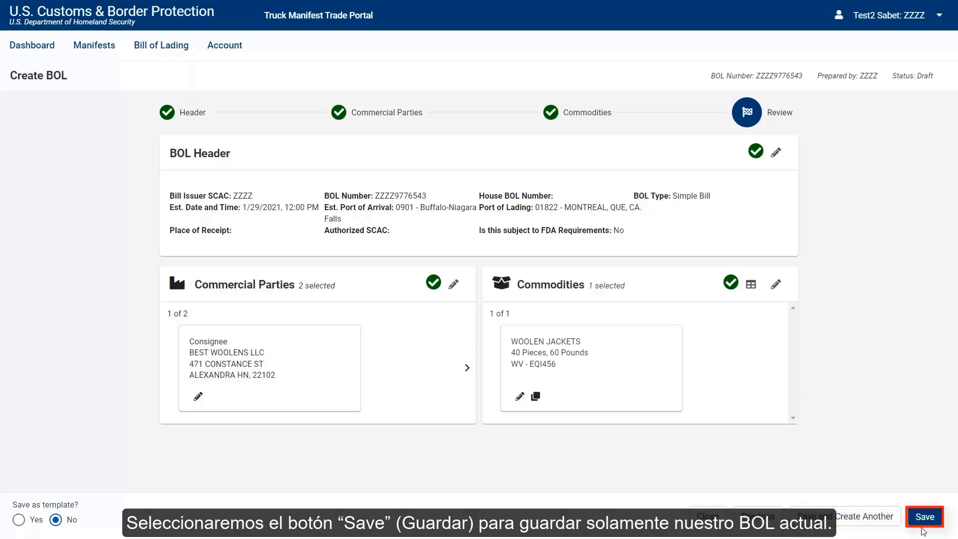
pyautogui.click(924, 524)
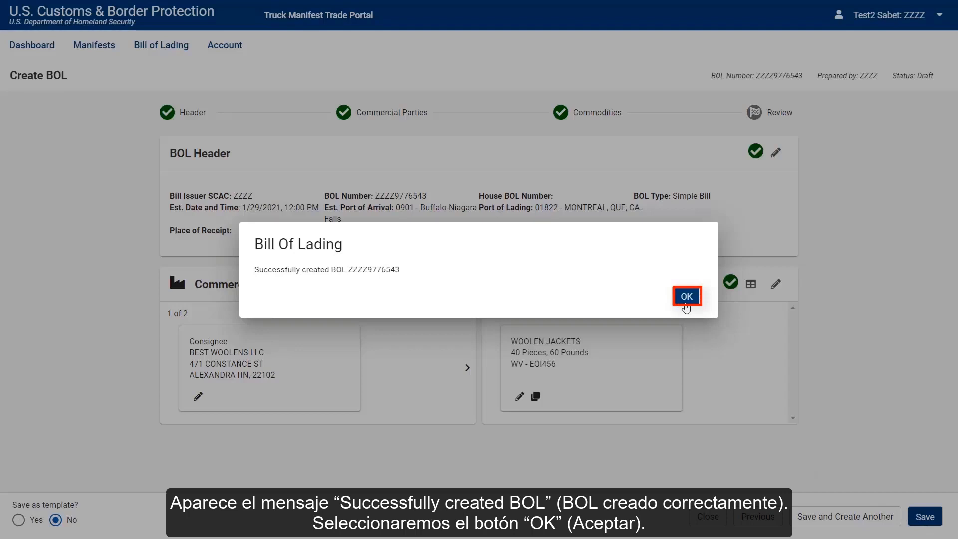
pyautogui.click(686, 297)
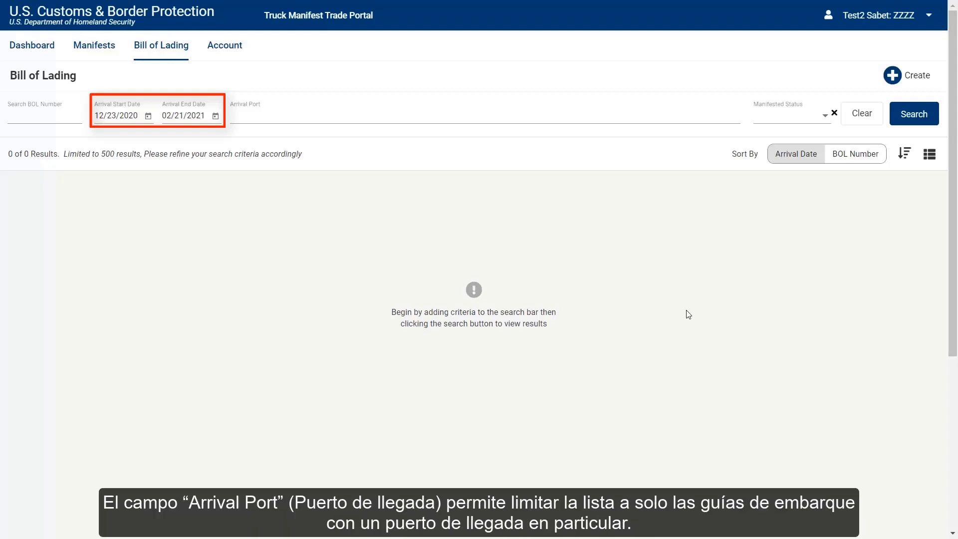
# Search for bills of lading with arrival port 0901 - Buffalo-Niagara Falls and manifested status Not Manifested
pyautogui.click(264, 116)
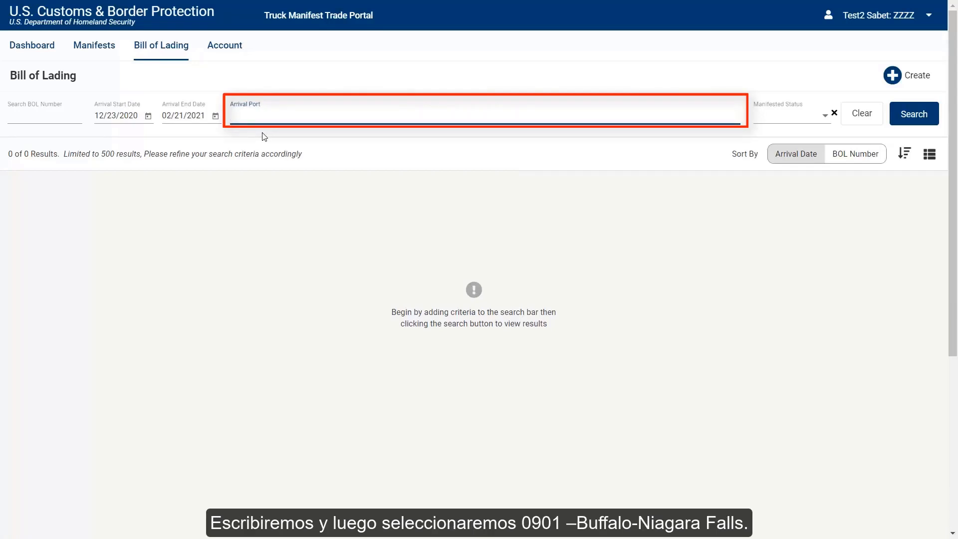
pyautogui.write('0901')
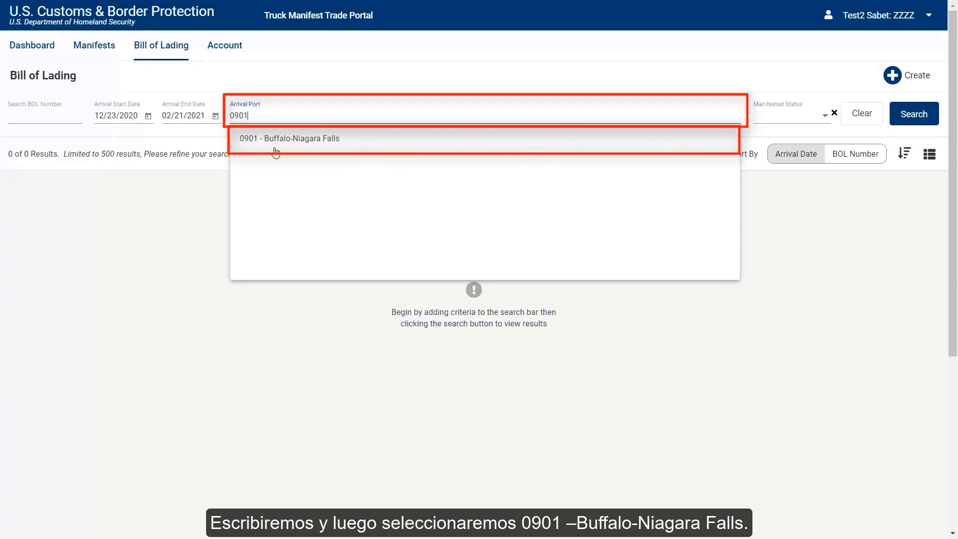
pyautogui.click(275, 144)
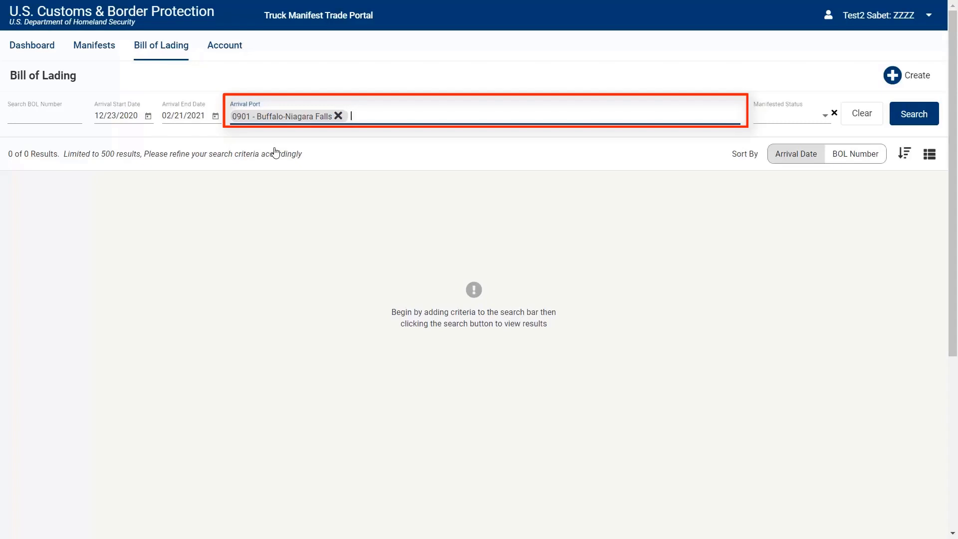
pyautogui.click(825, 119)
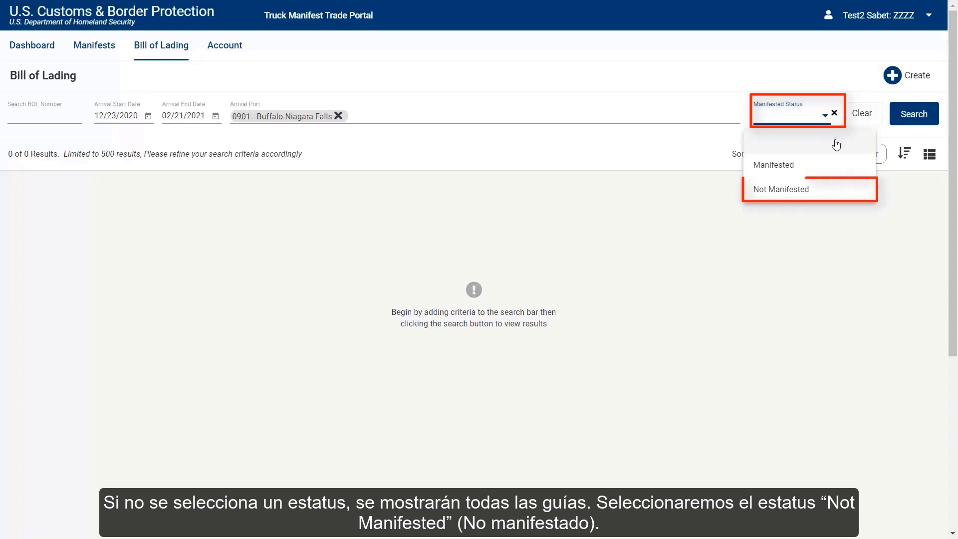
pyautogui.click(828, 199)
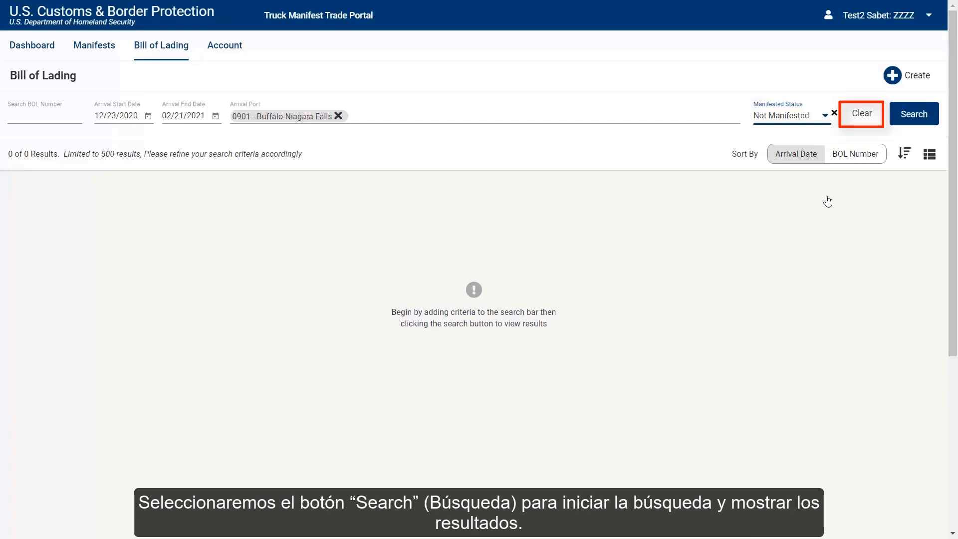
pyautogui.click(910, 124)
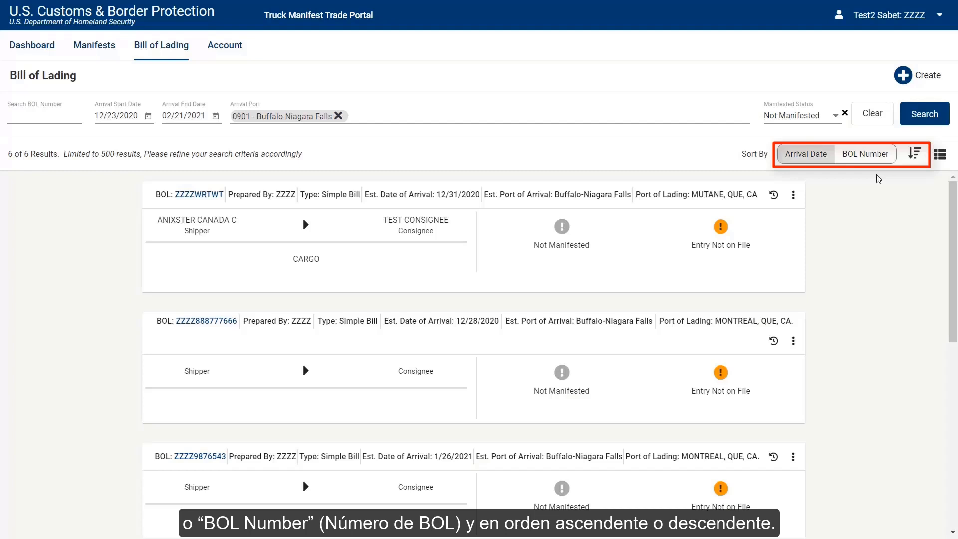
# Compare the arrival date results in ascending and descending order, and view them as a table before restoring the card list
pyautogui.click(917, 161)
pyautogui.click(917, 160)
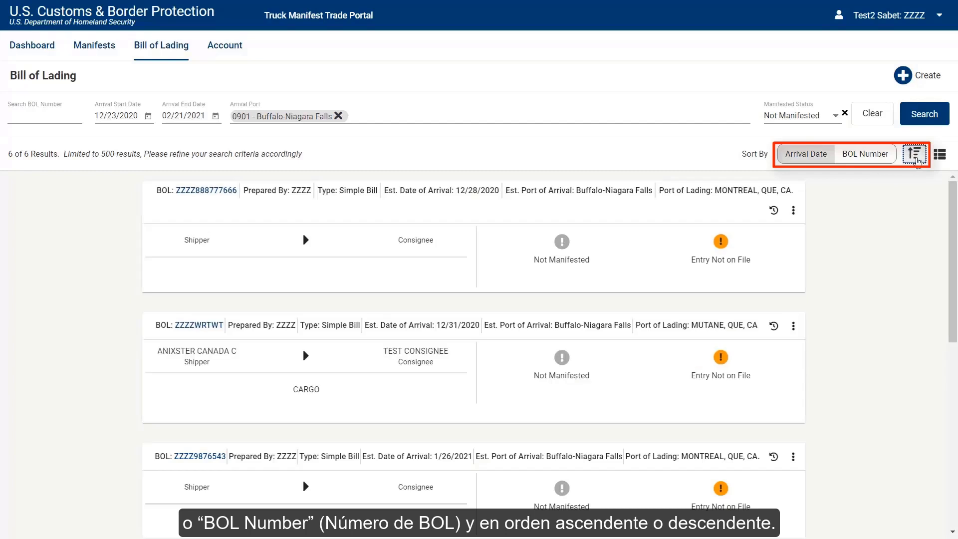
pyautogui.click(916, 161)
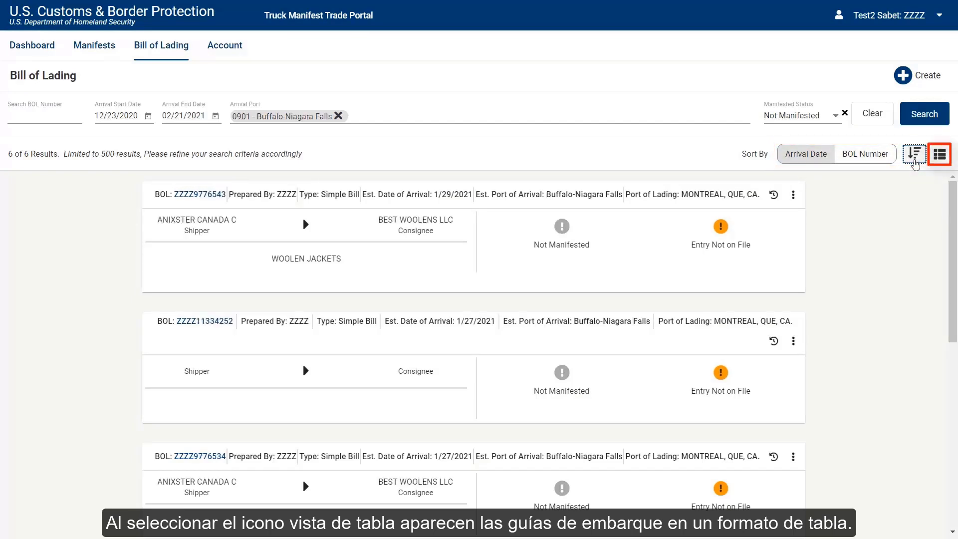
pyautogui.click(942, 164)
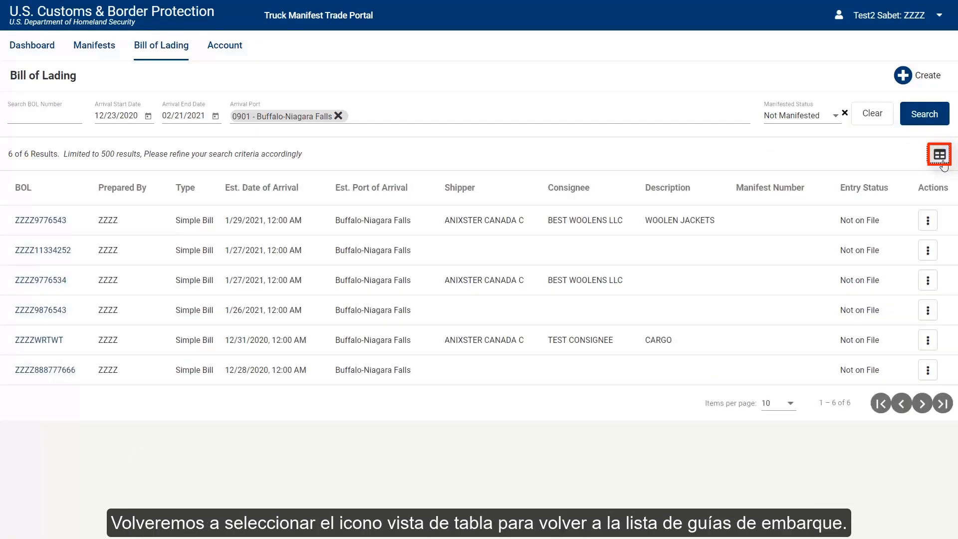
pyautogui.click(942, 164)
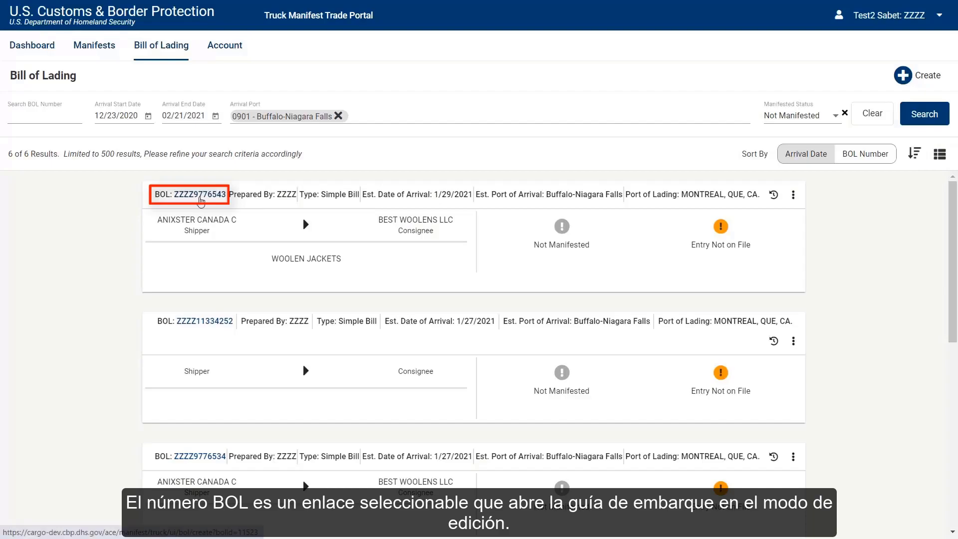
# Open the woolen jackets bill of lading to check its details, and close it to return to the bill list
pyautogui.click(200, 195)
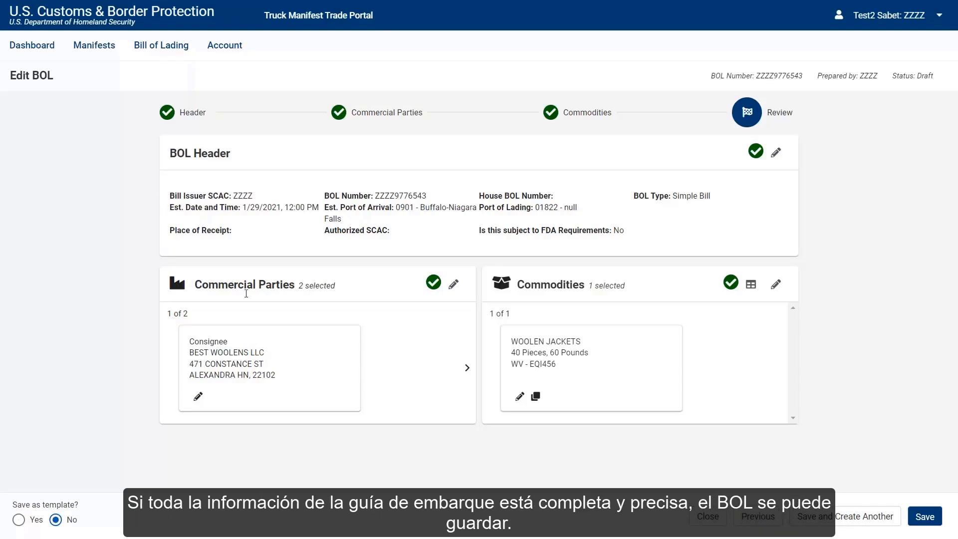
pyautogui.click(924, 518)
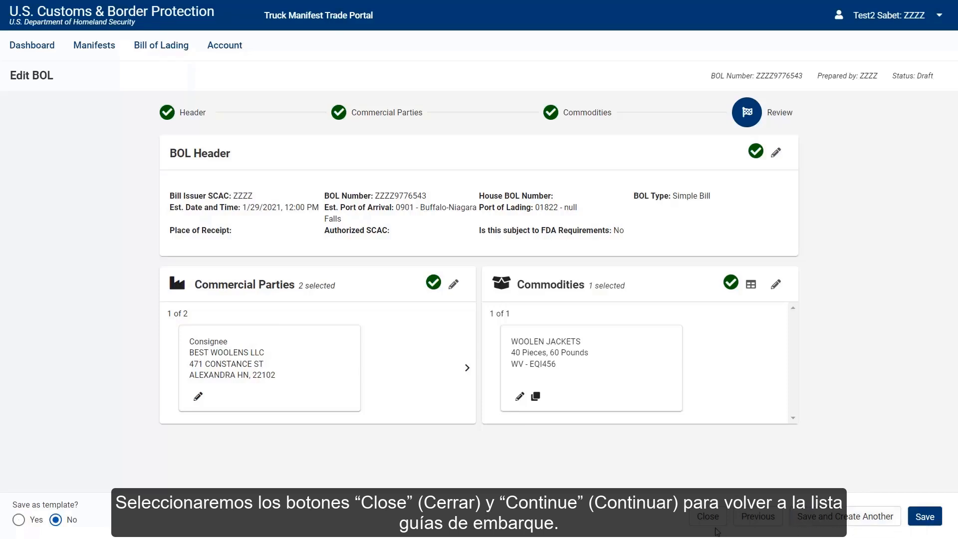
pyautogui.click(713, 527)
pyautogui.click(711, 519)
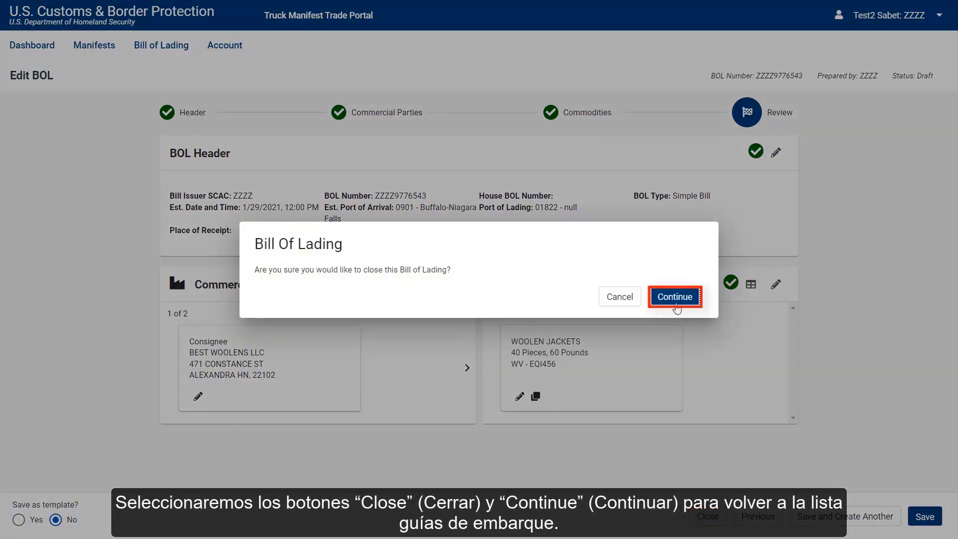
pyautogui.click(675, 298)
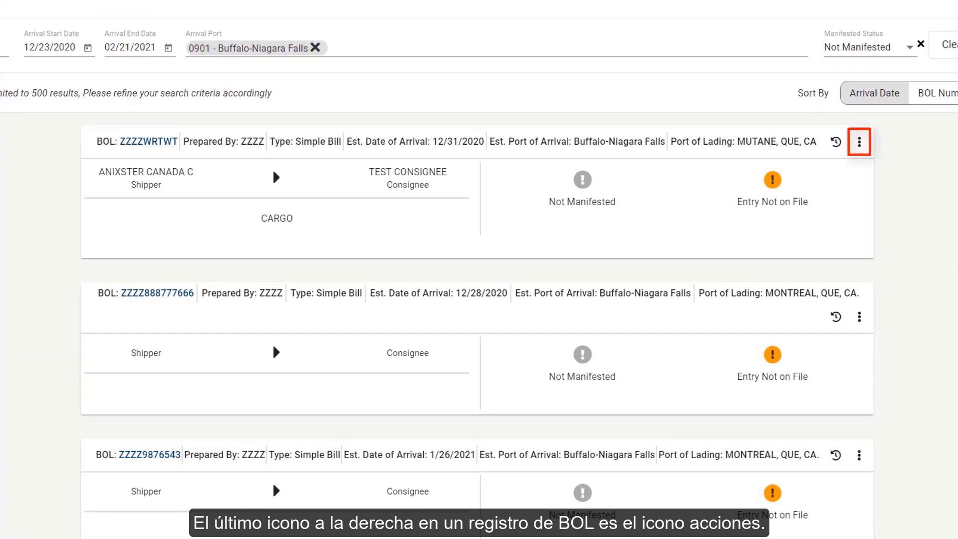
# Try Cancel Bill of Lading on the CARGO bill with TEST CONSIGNEE and decline the cancellation
pyautogui.click(859, 150)
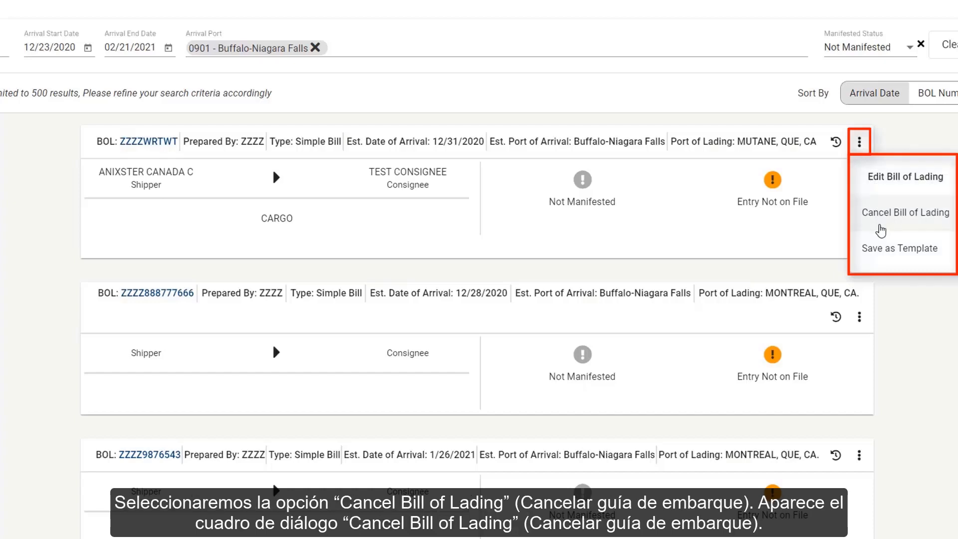
pyautogui.click(880, 226)
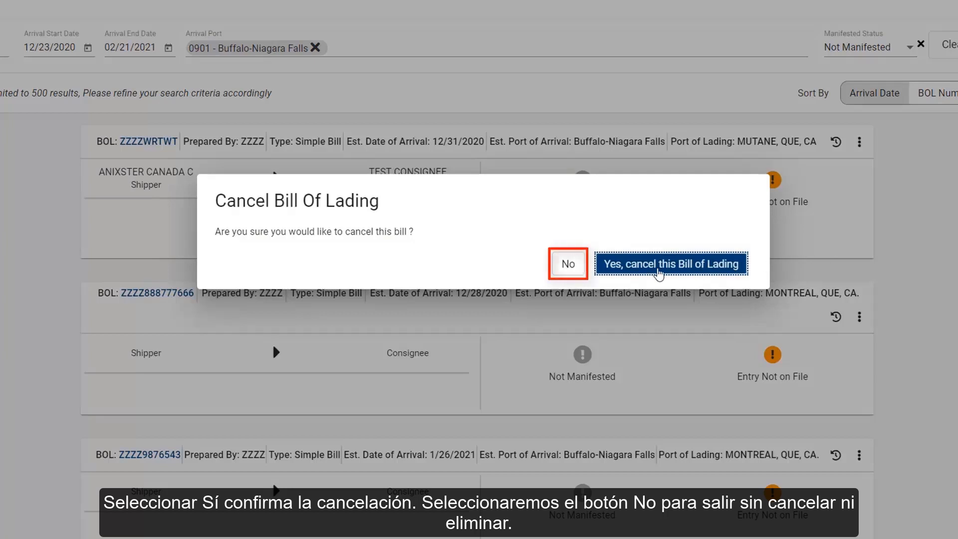
pyautogui.click(573, 279)
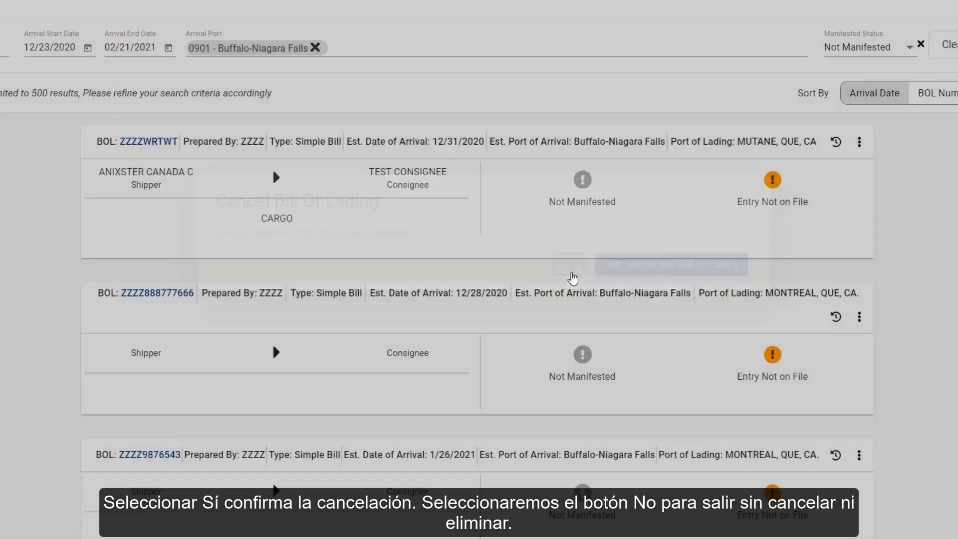
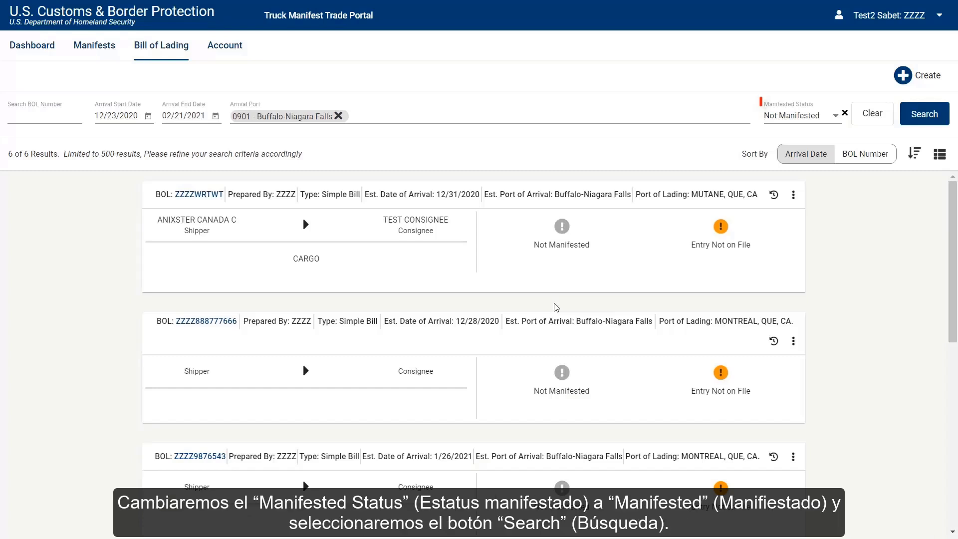
# Search for bills of lading with status Manifested at Buffalo-Niagara Falls and sort them by arrival date
pyautogui.click(834, 119)
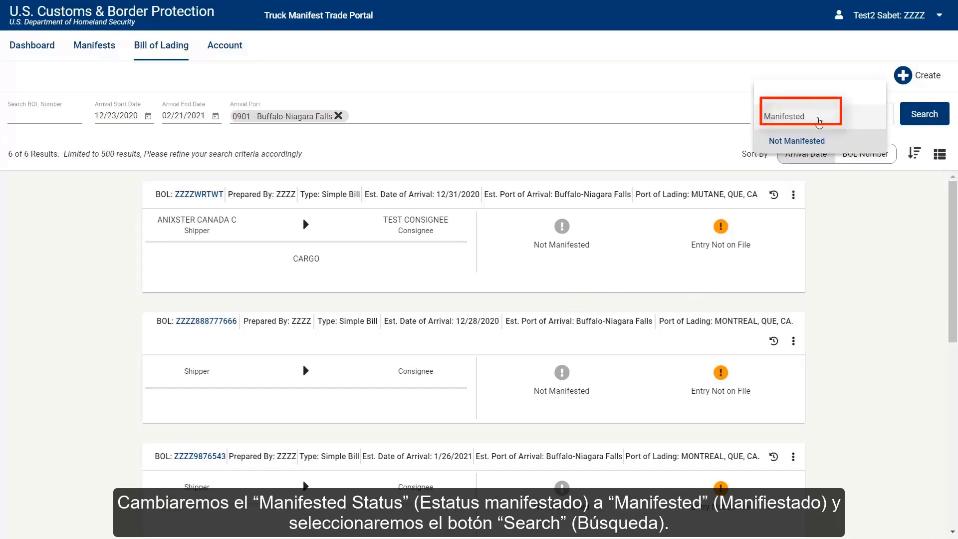
pyautogui.click(818, 120)
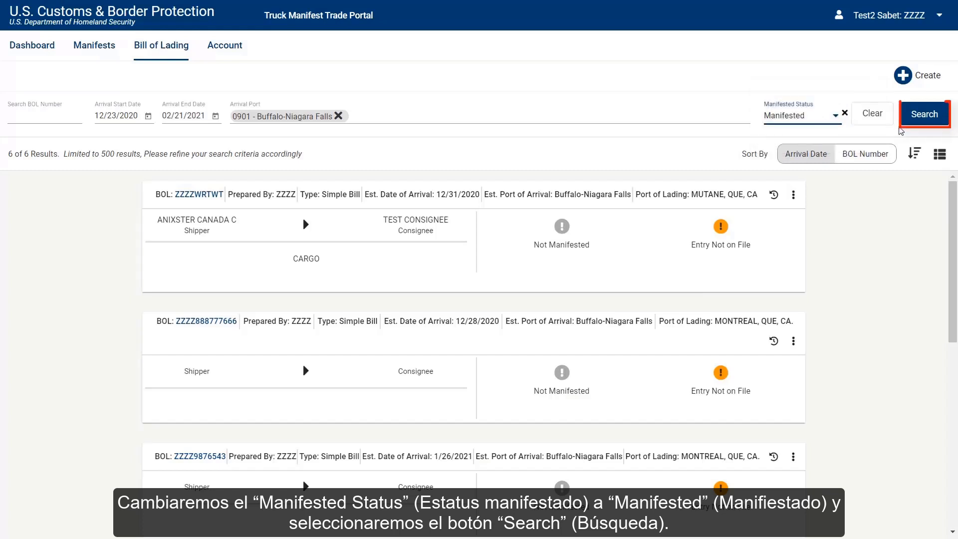
pyautogui.click(920, 121)
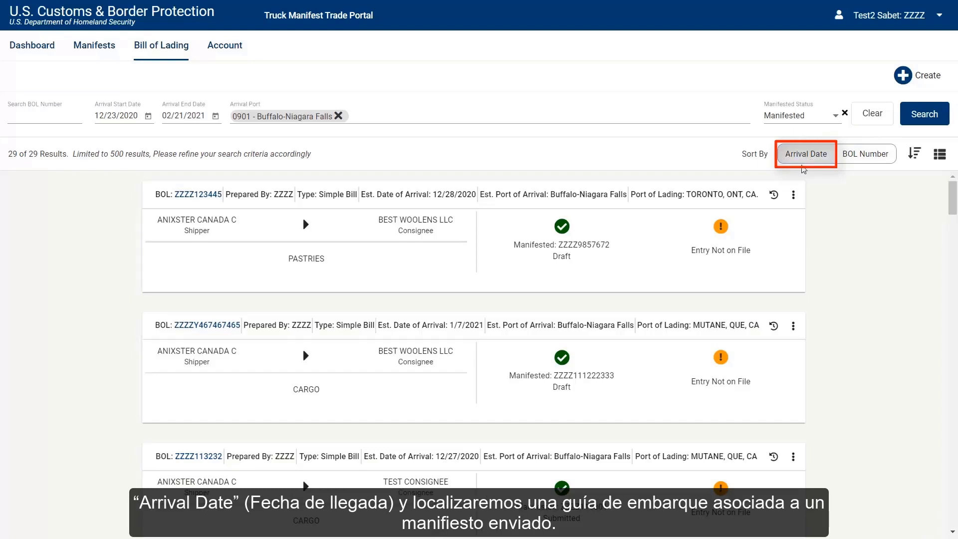
pyautogui.click(803, 164)
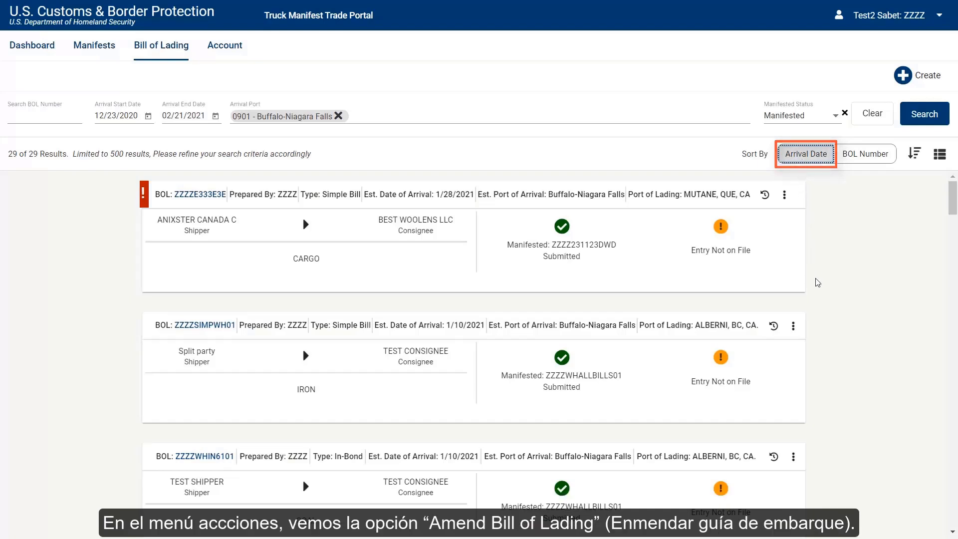
# Start amending the submitted simple bill for IRON, giving Clerical error in manifesting as the reason
pyautogui.click(794, 335)
pyautogui.click(794, 336)
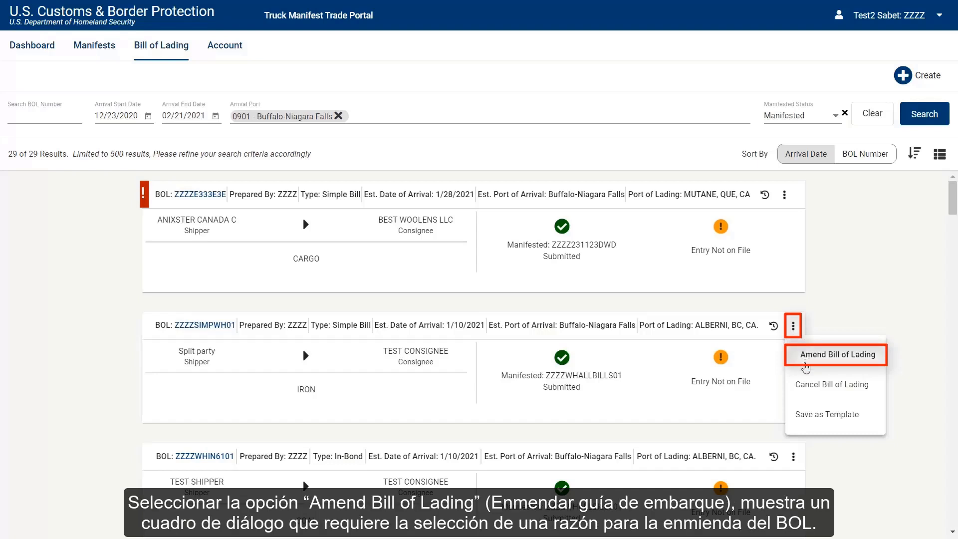
pyautogui.click(805, 355)
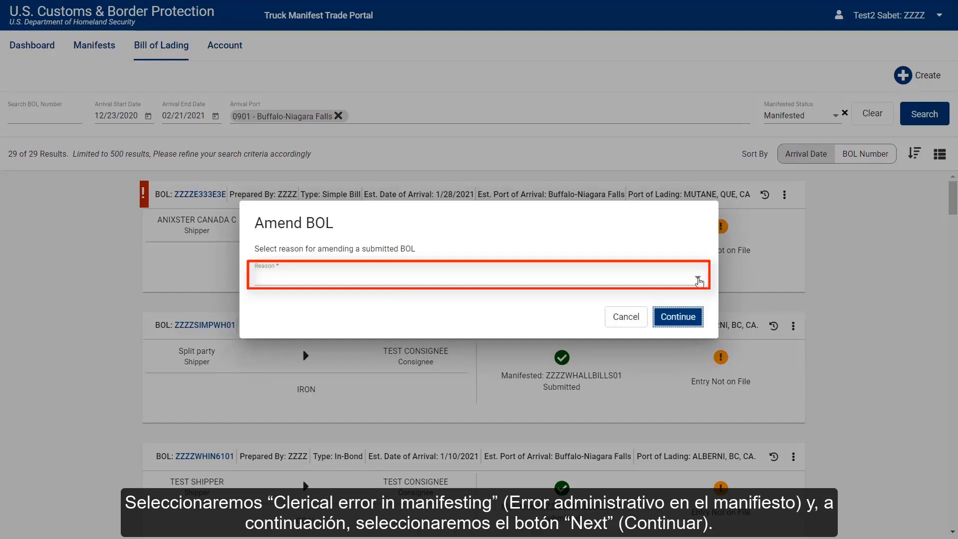
pyautogui.click(699, 280)
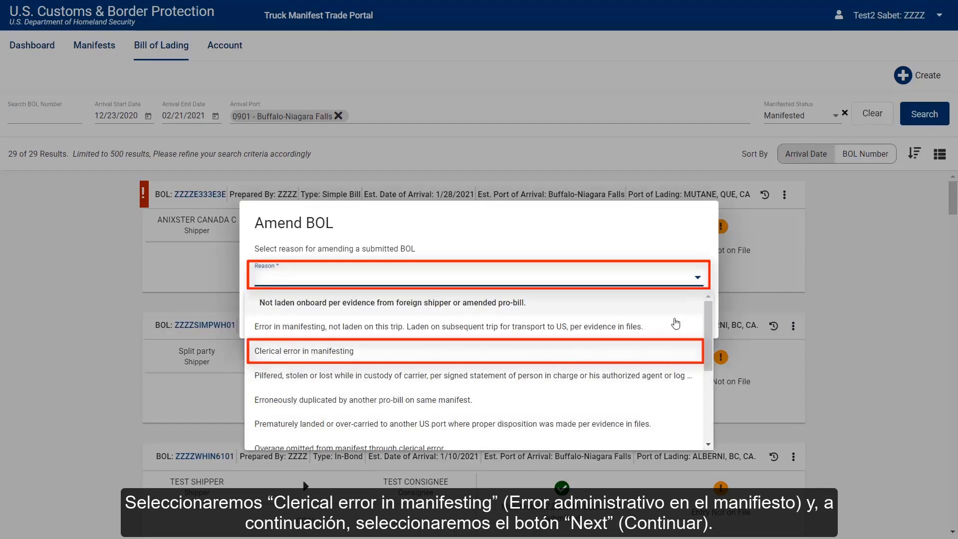
pyautogui.click(645, 355)
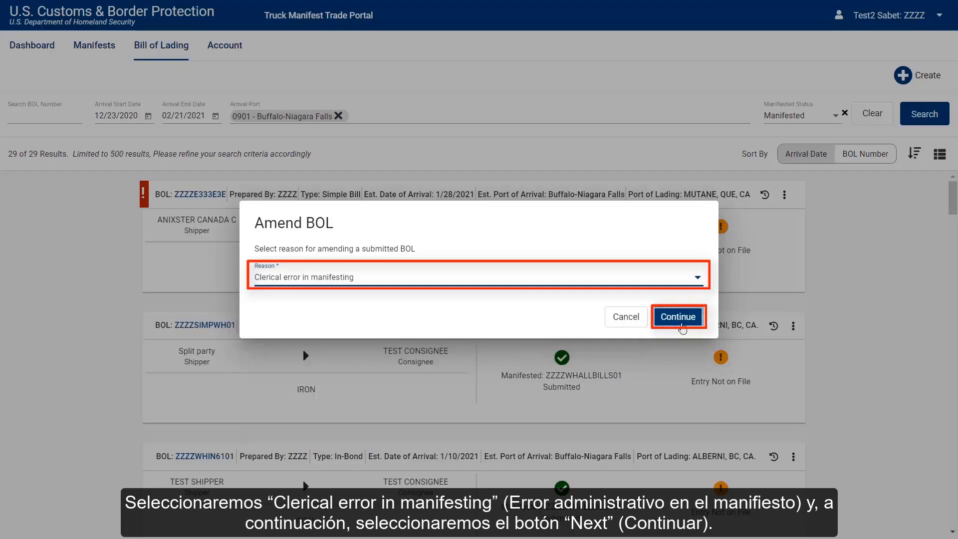
pyautogui.click(676, 317)
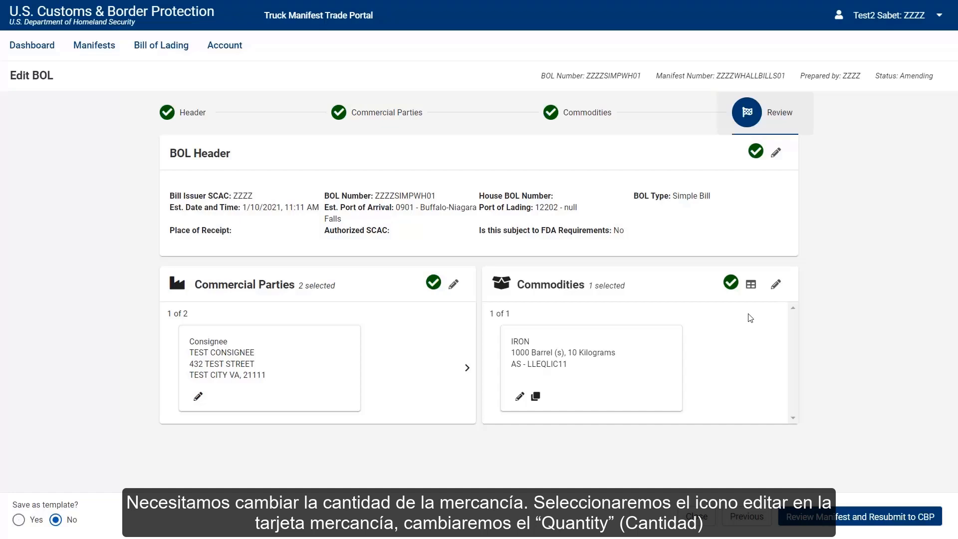
# Set the IRON commodity's quantity to 1100 and update it on the bill of lading
pyautogui.click(518, 397)
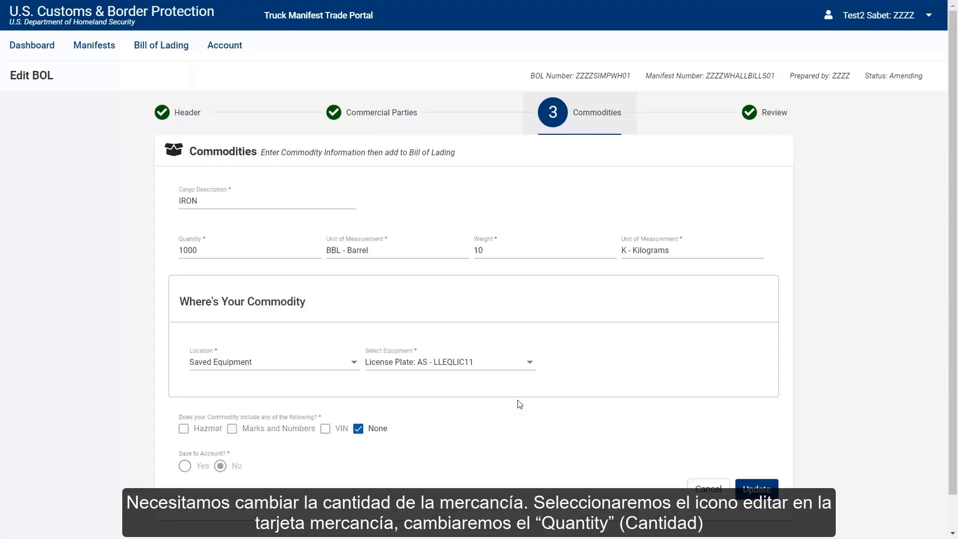
pyautogui.click(238, 252)
pyautogui.press('BackSpace')
pyautogui.press('BackSpace')
pyautogui.press('BackSpace')
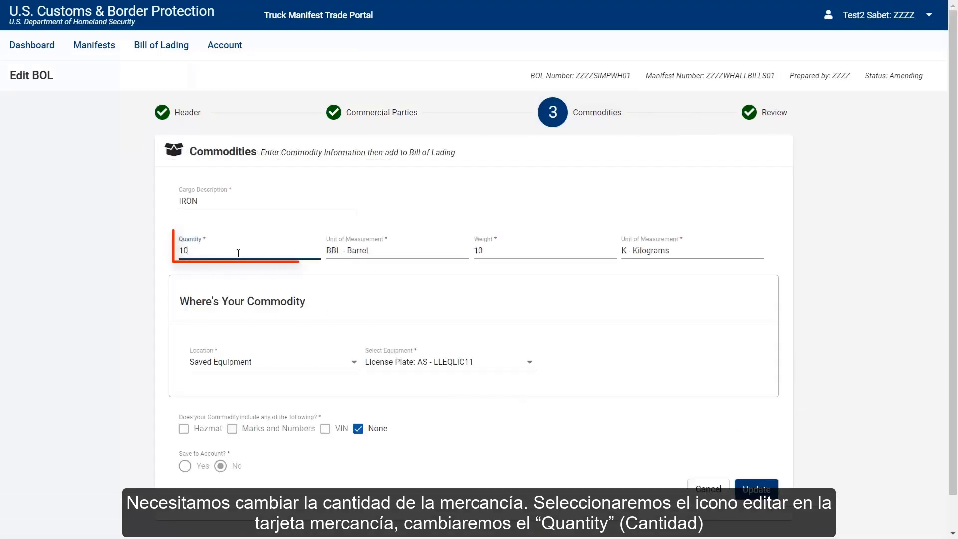
pyautogui.write('100')
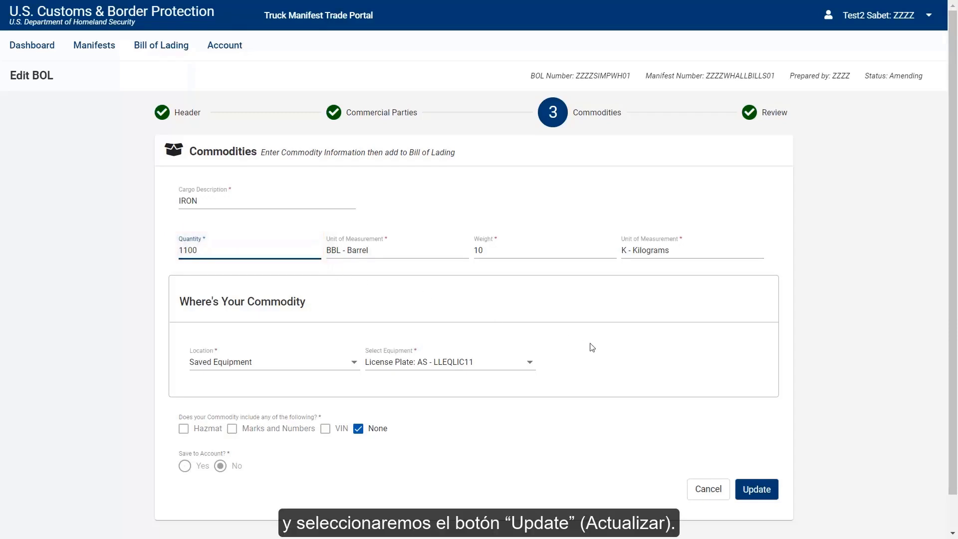
pyautogui.click(755, 490)
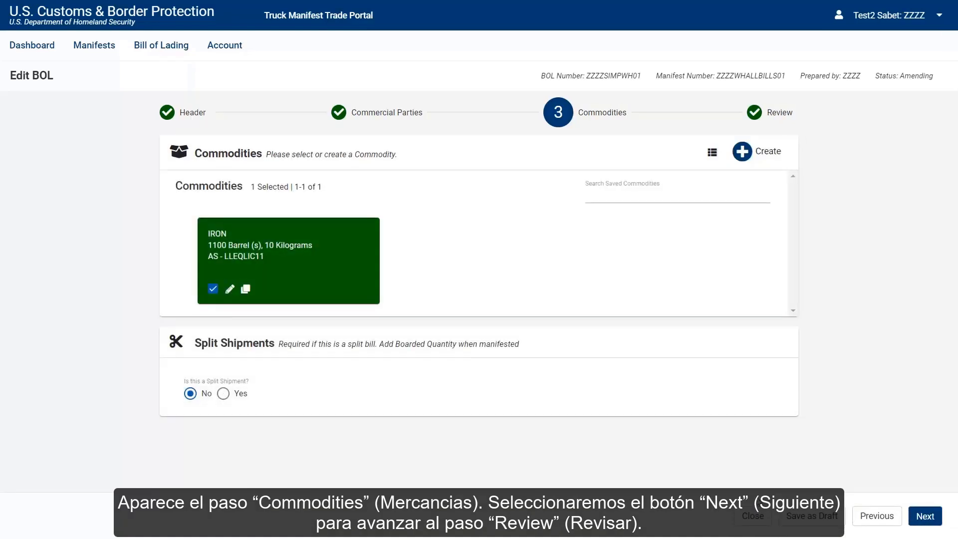
# Advance the amended bill to its review and proceed to the manifest review for resubmission, acknowledging the resubmission notice
pyautogui.click(925, 517)
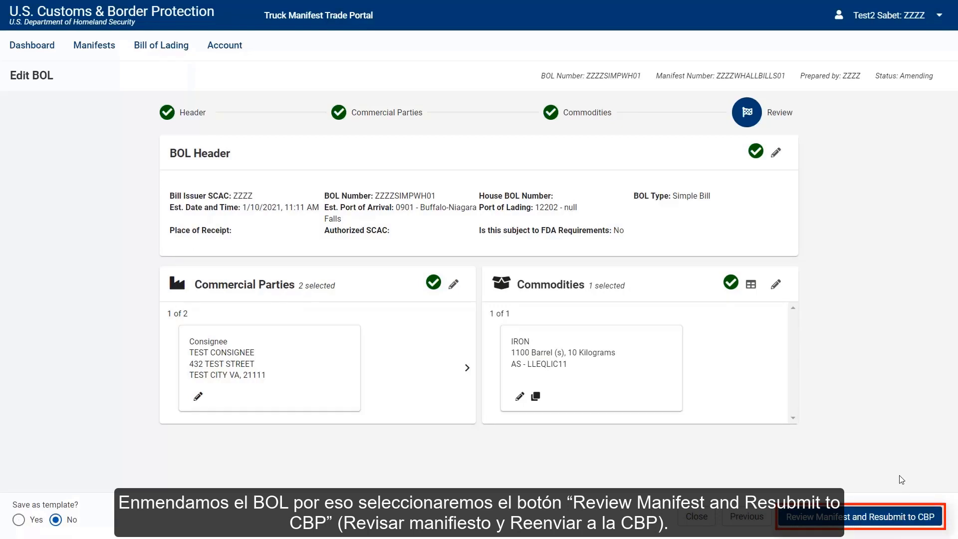
pyautogui.click(878, 521)
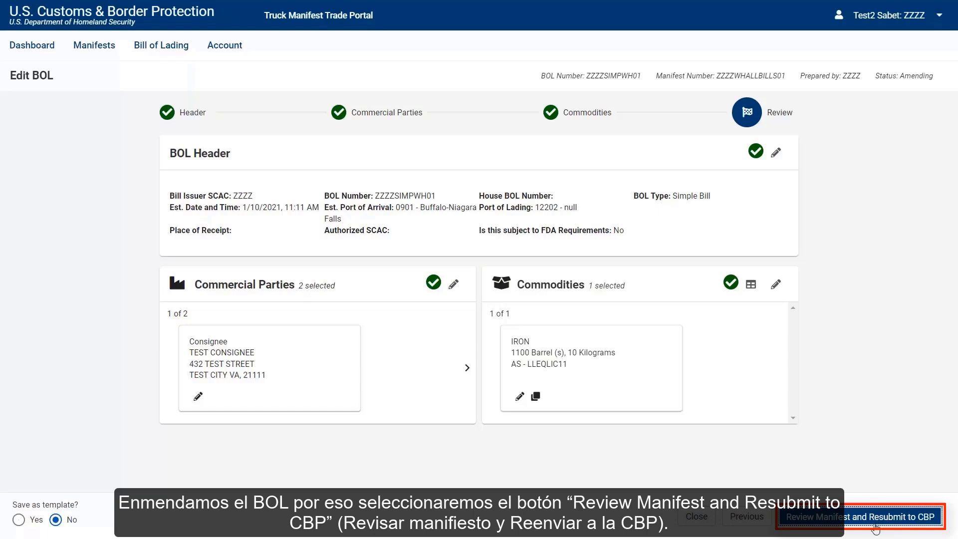
pyautogui.click(875, 518)
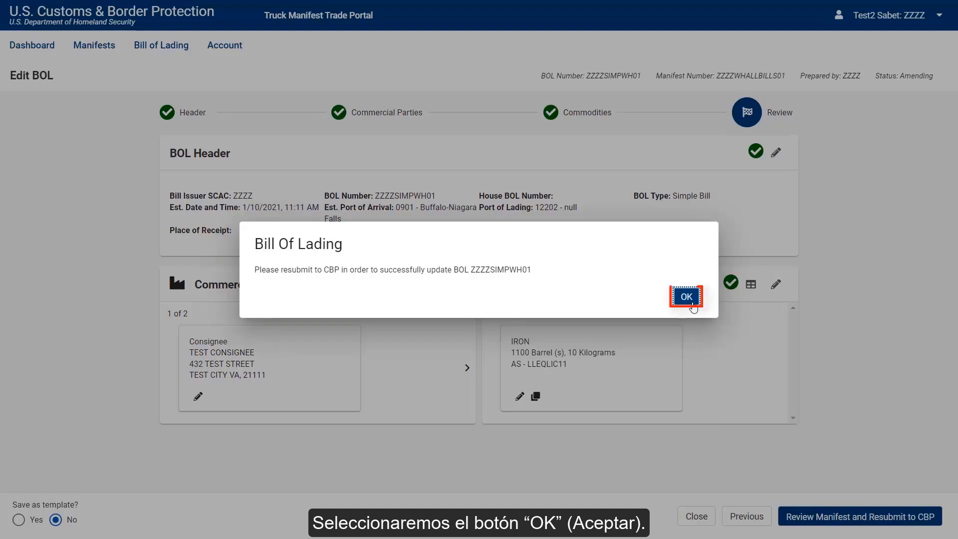
pyautogui.click(686, 297)
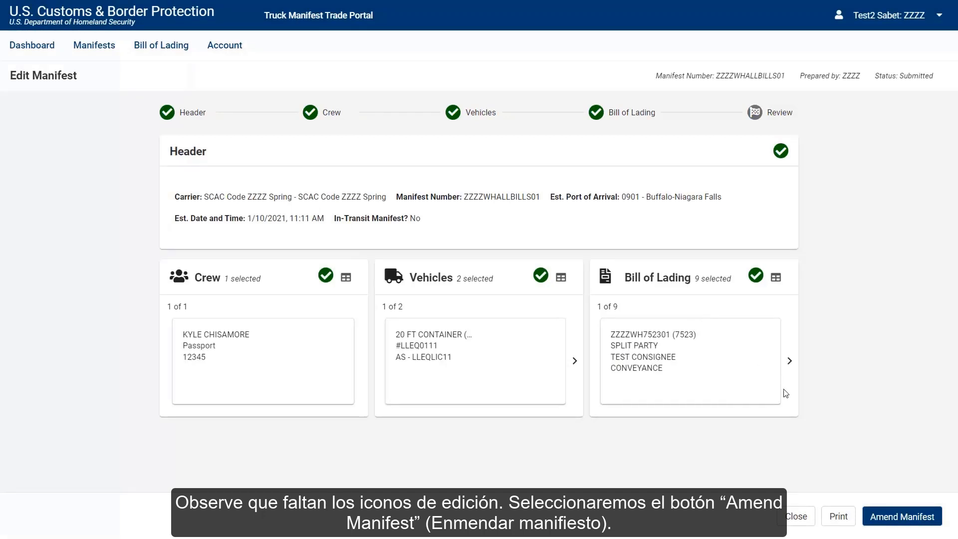
# Start amending the submitted manifest, giving Clerical error in manifesting as the reason
pyautogui.click(902, 518)
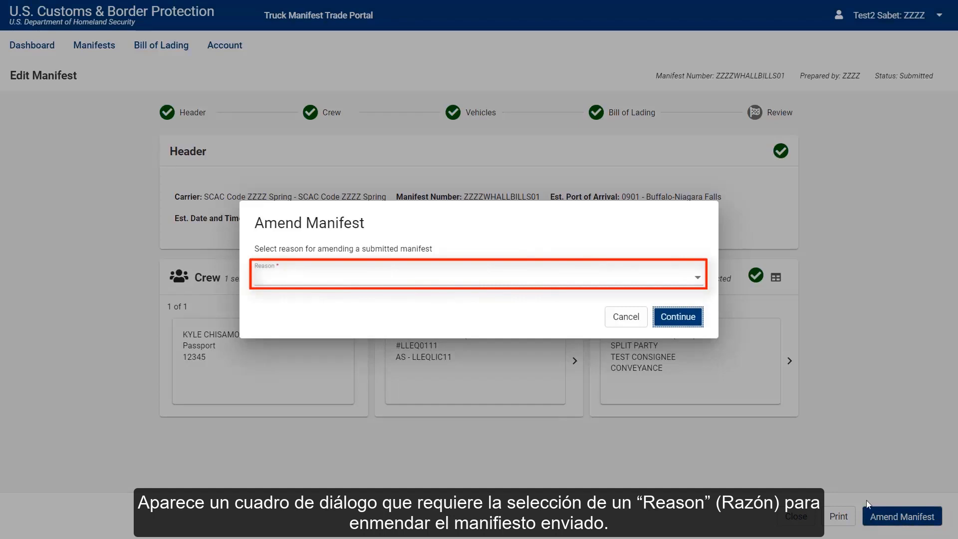
pyautogui.click(696, 281)
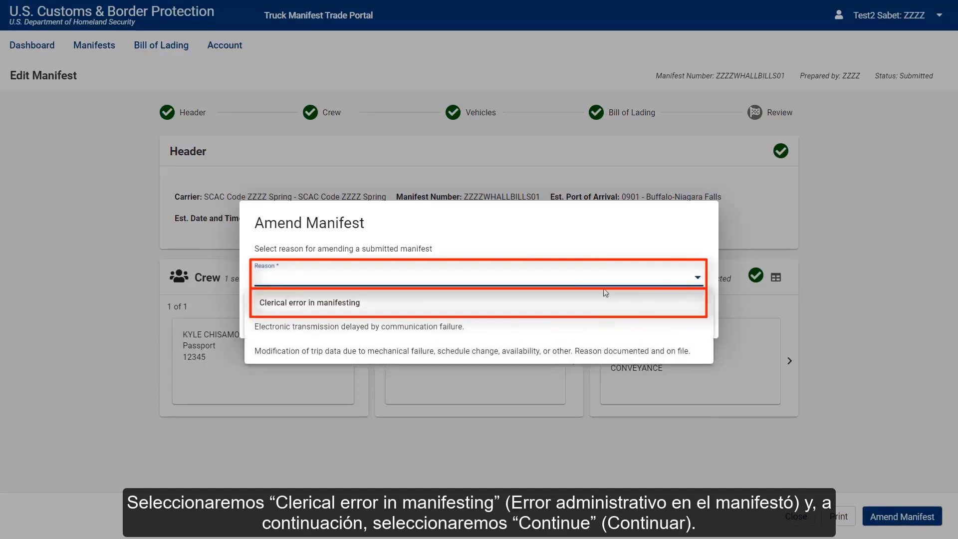
pyautogui.click(504, 310)
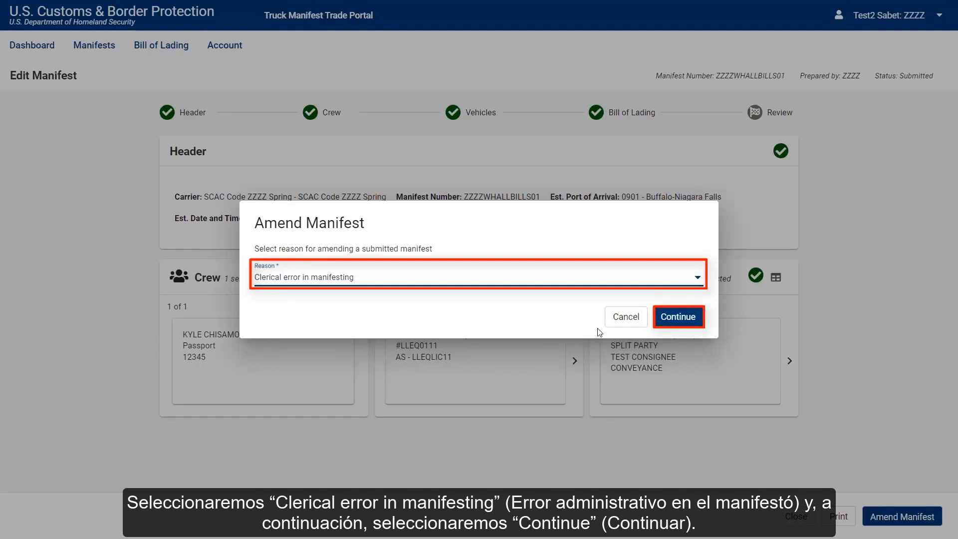
pyautogui.click(670, 322)
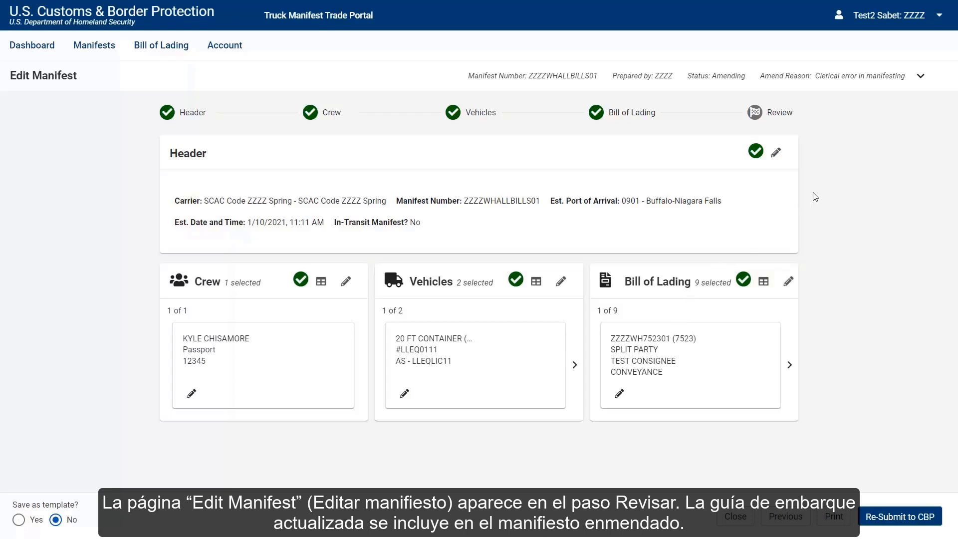
# Select Clerical error in manifesting again as the manifest's amend reason and resubmit the manifest to CBP
pyautogui.click(924, 85)
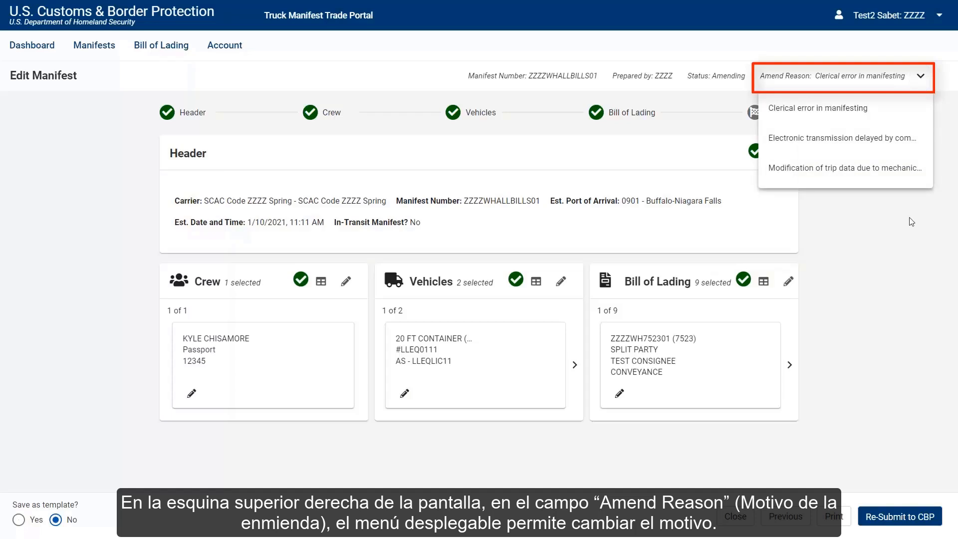
pyautogui.click(823, 108)
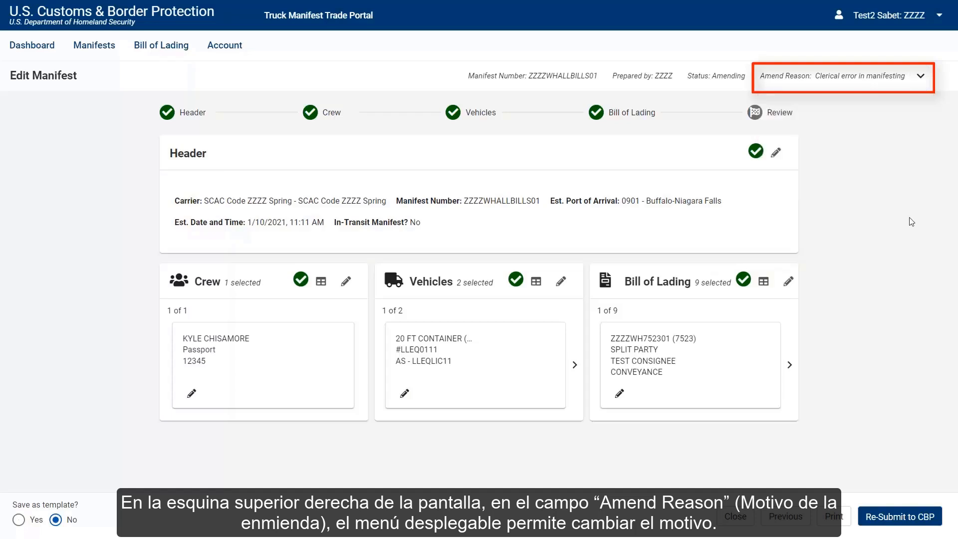
pyautogui.click(902, 523)
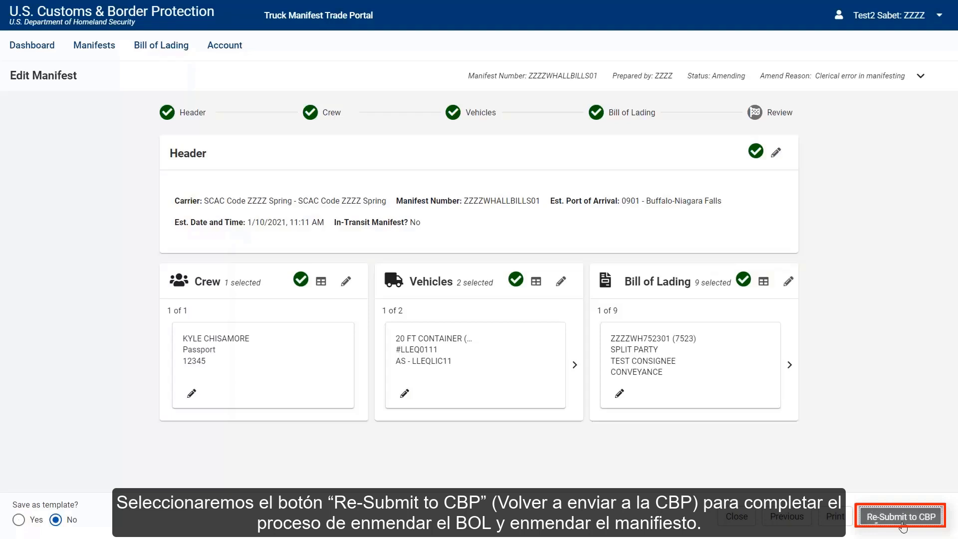